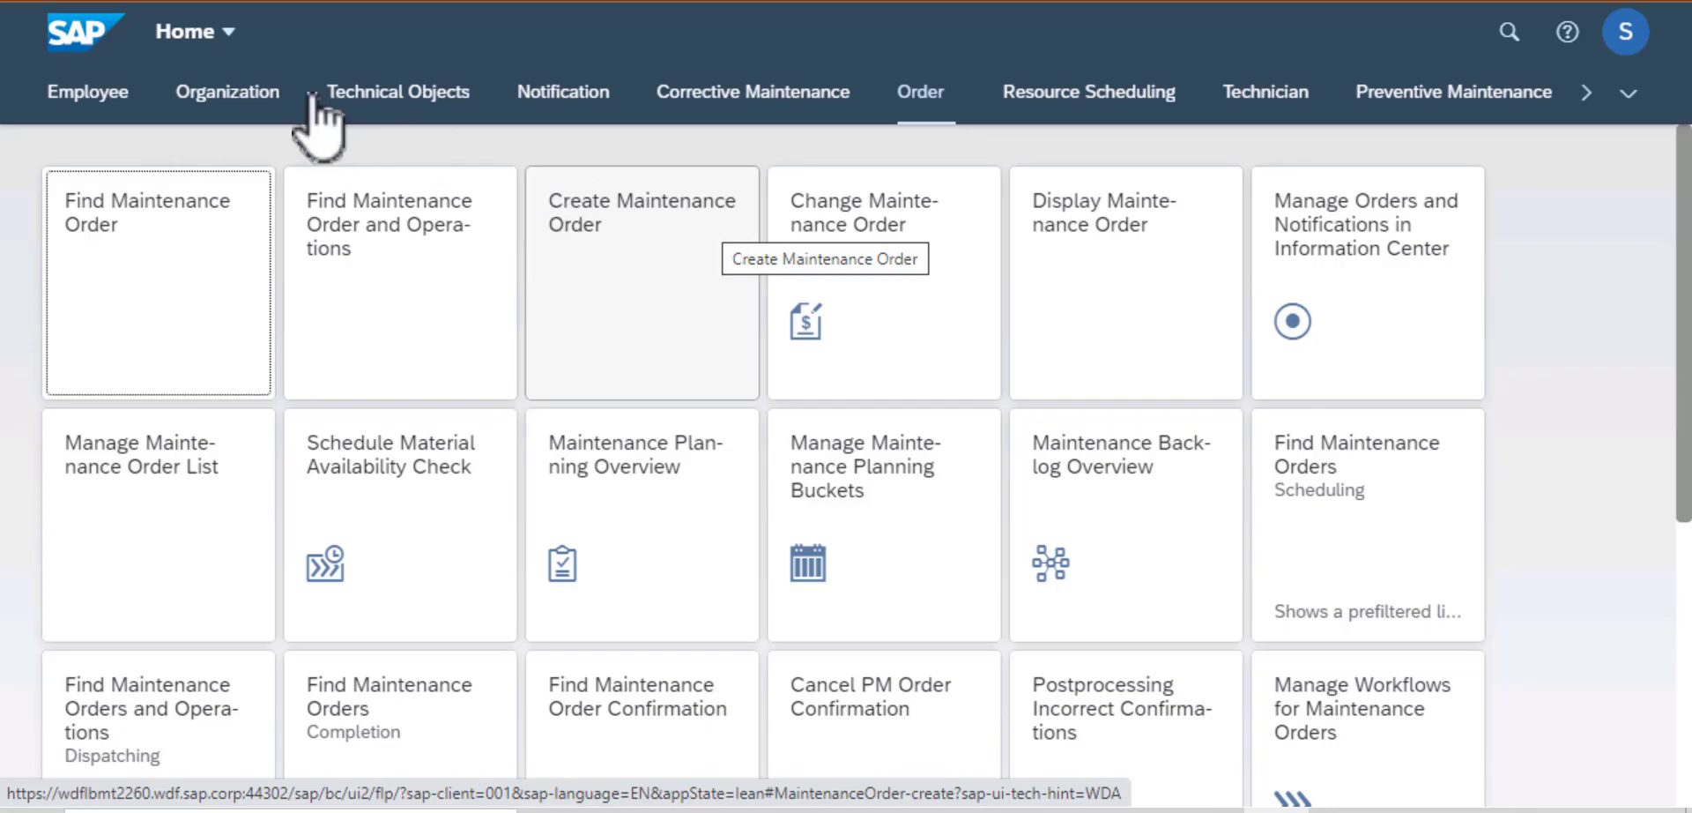
# - Begin a new order with type Maintenance order, priority 4-Low and technical object T-PA16
pyautogui.click(942, 97)
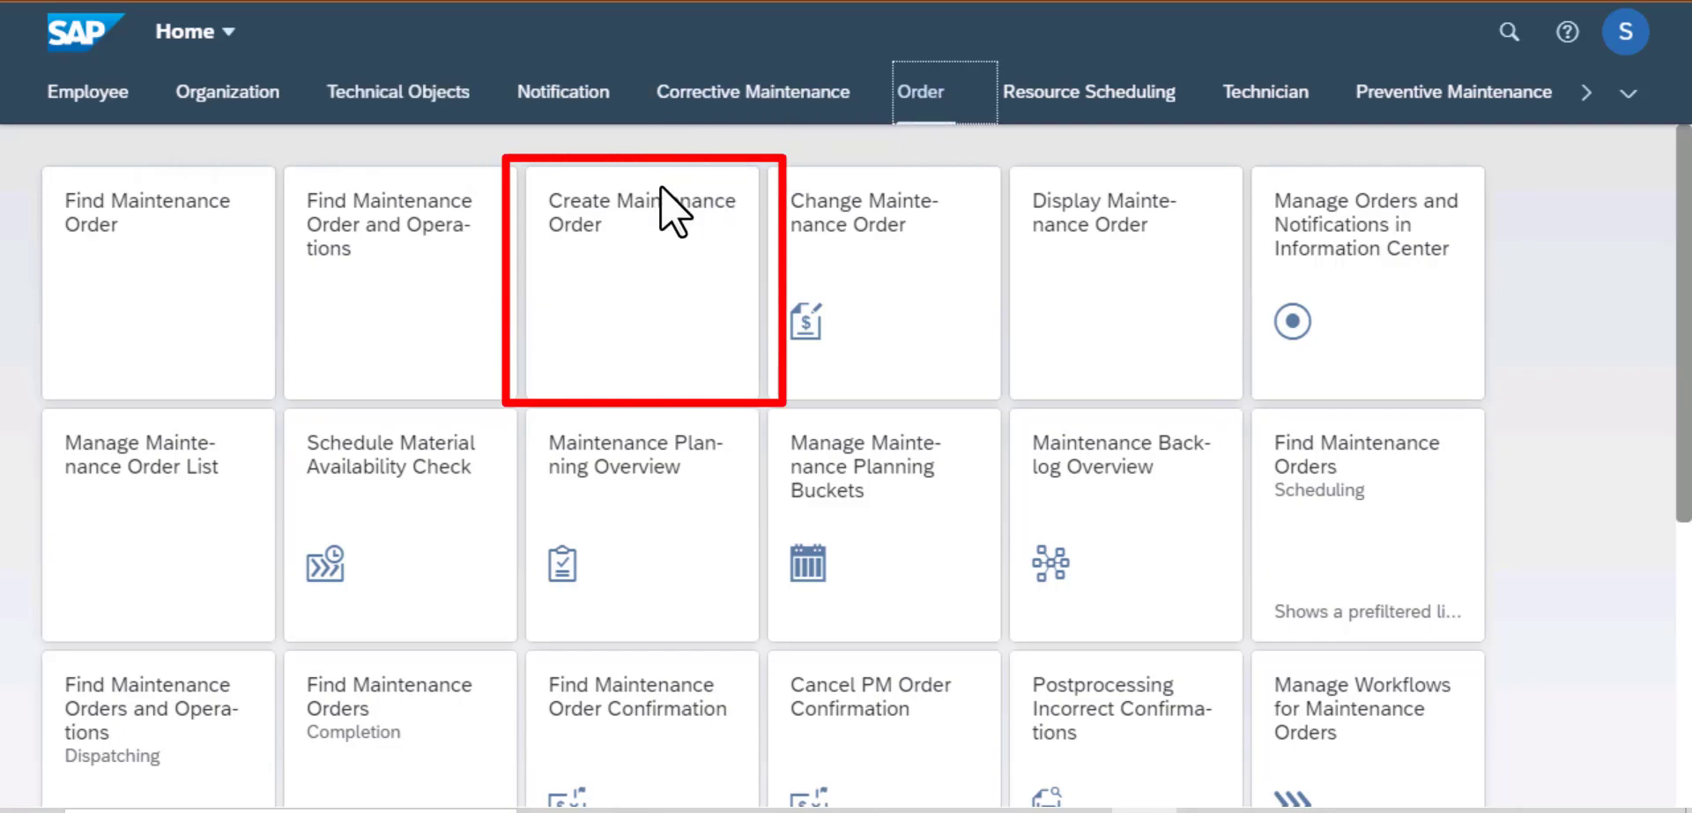
pyautogui.click(665, 229)
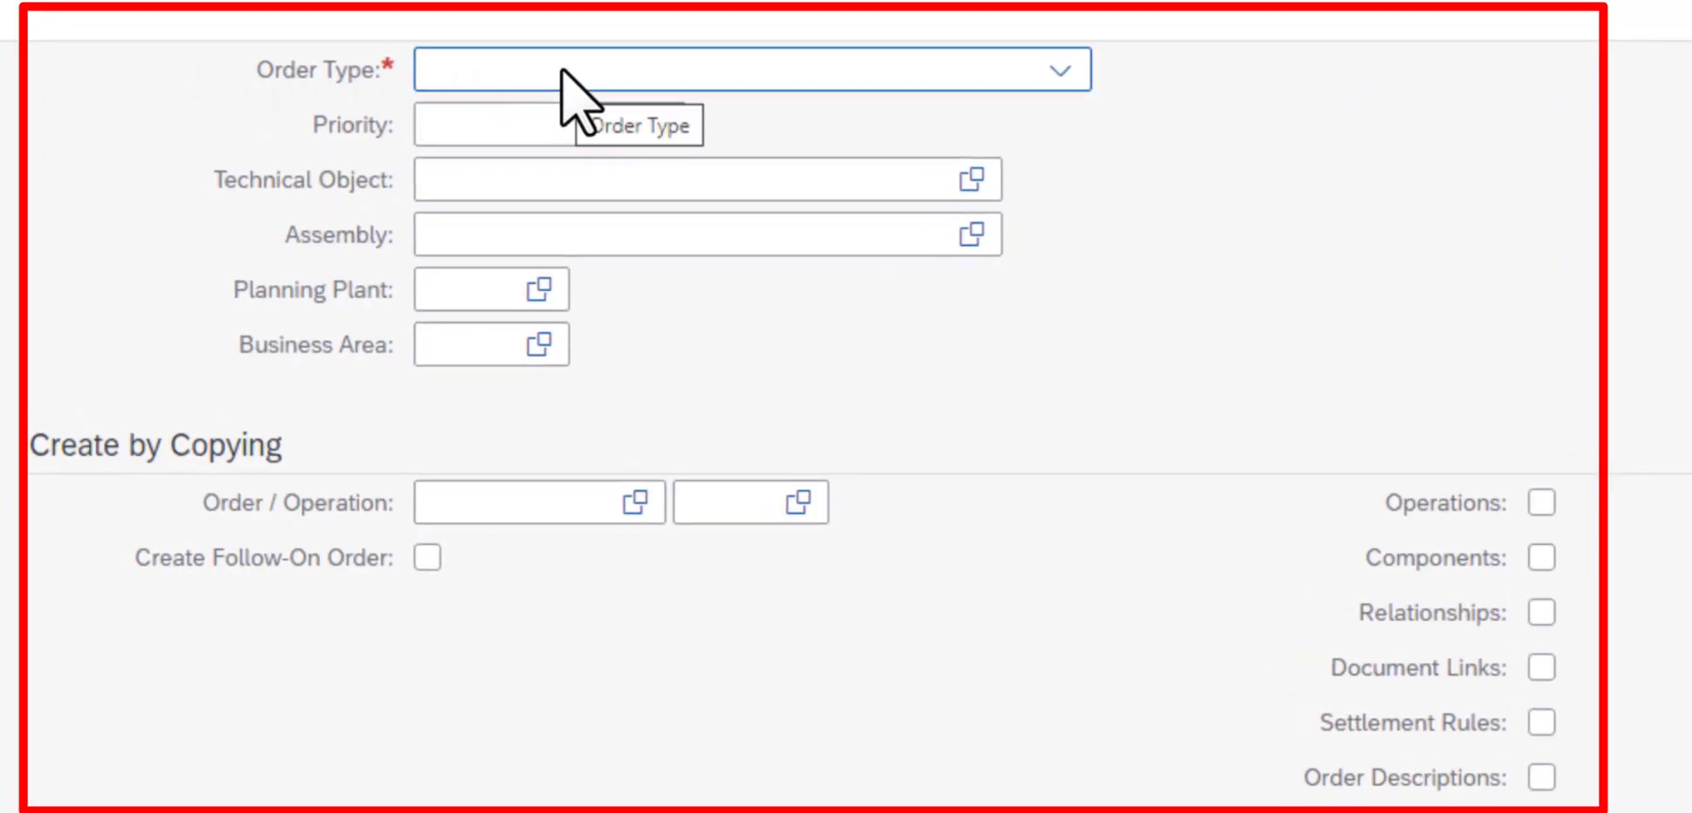
pyautogui.click(560, 78)
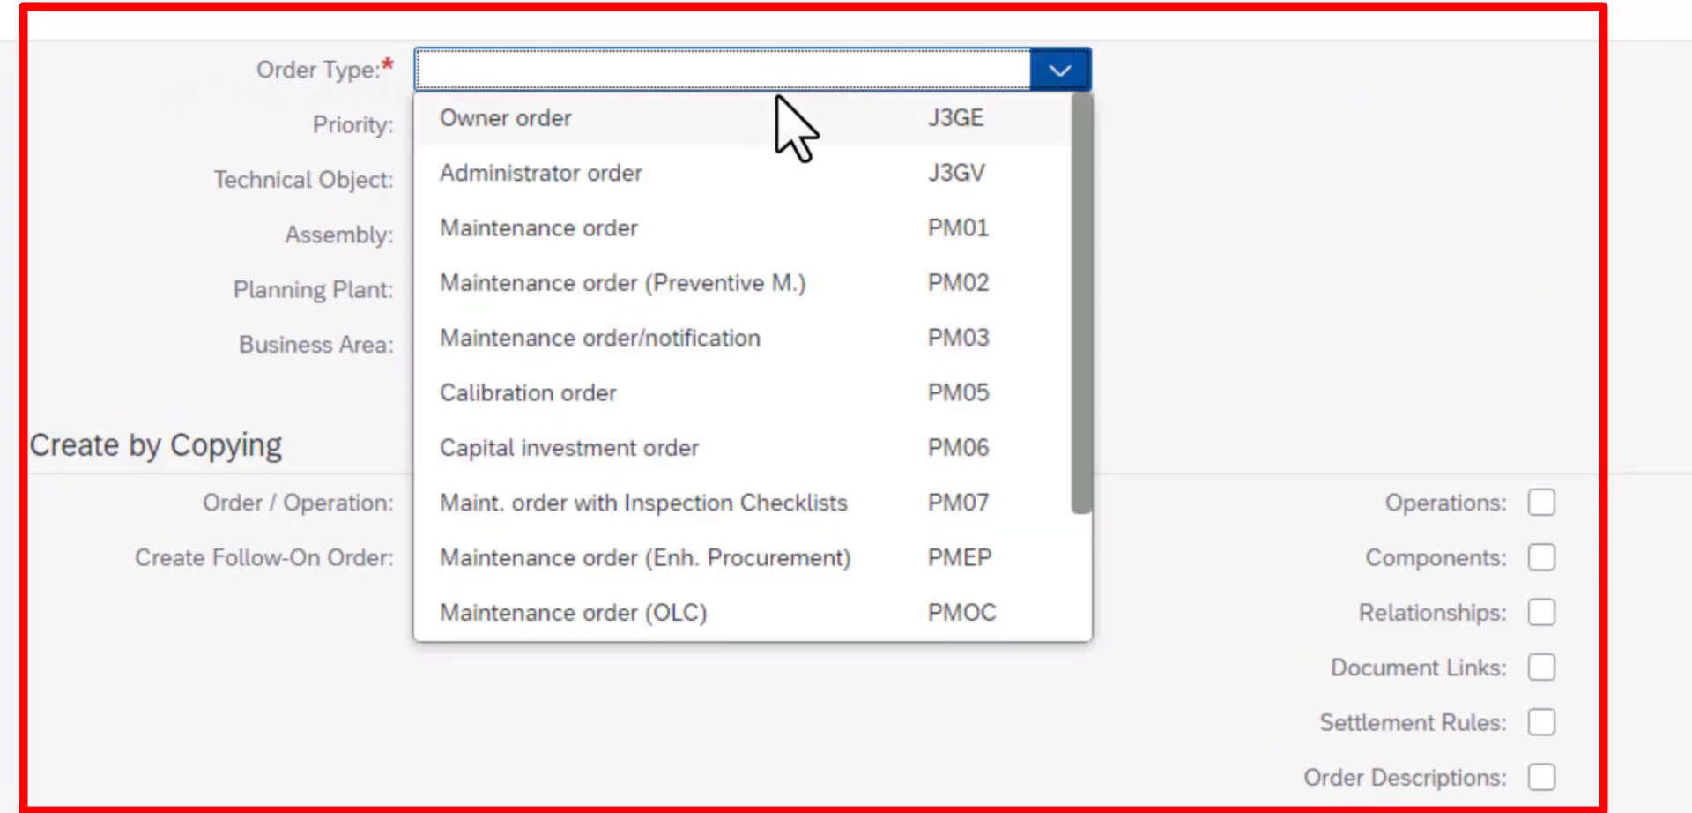
pyautogui.click(943, 226)
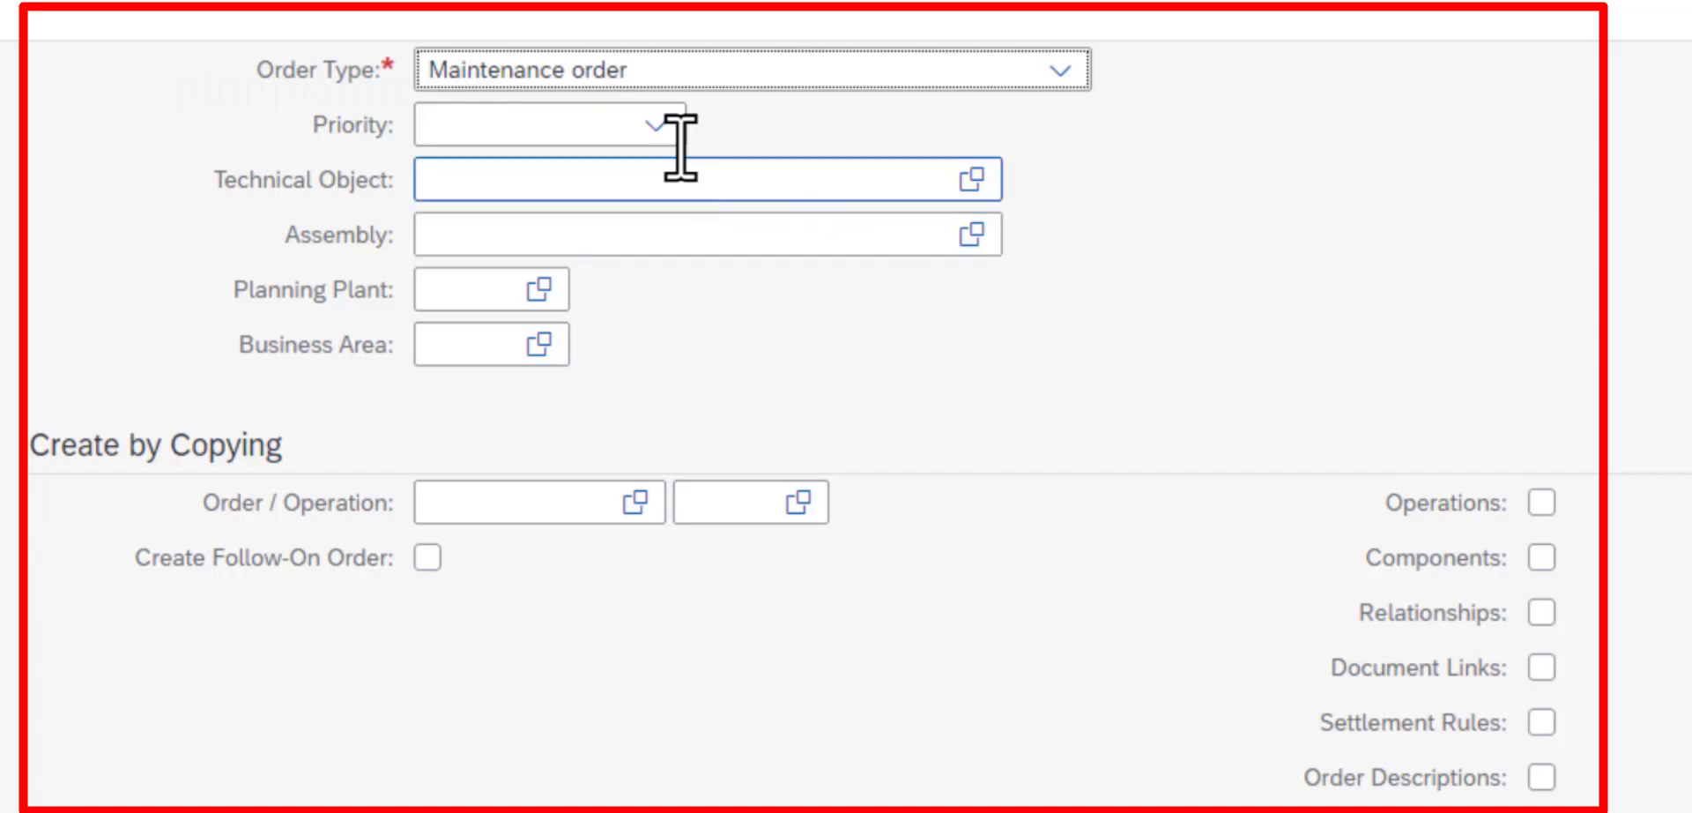
pyautogui.click(654, 126)
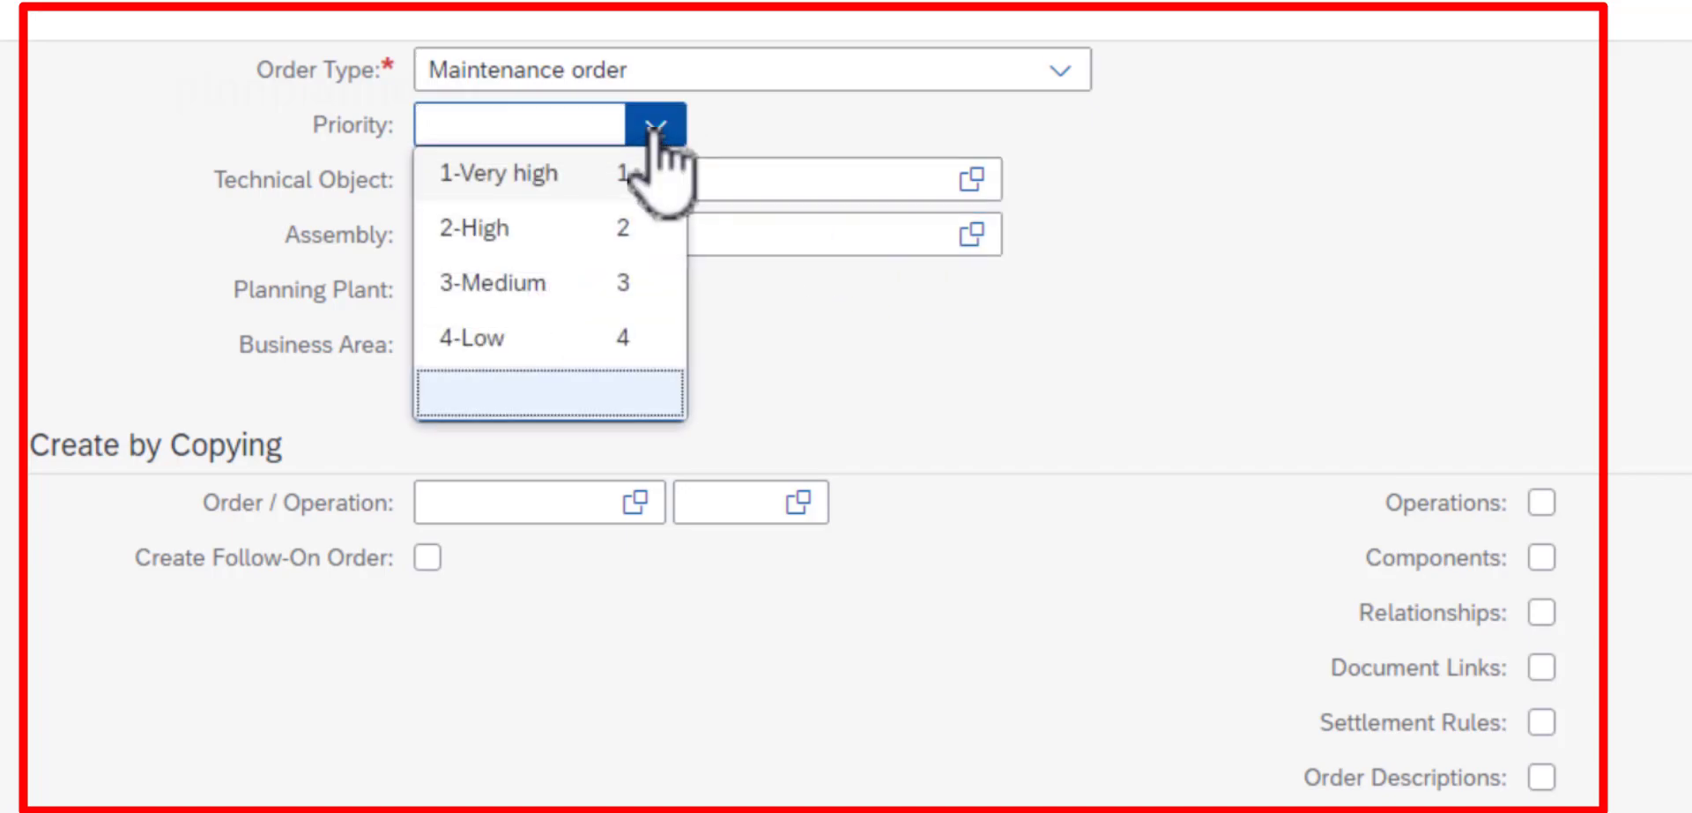
pyautogui.click(565, 346)
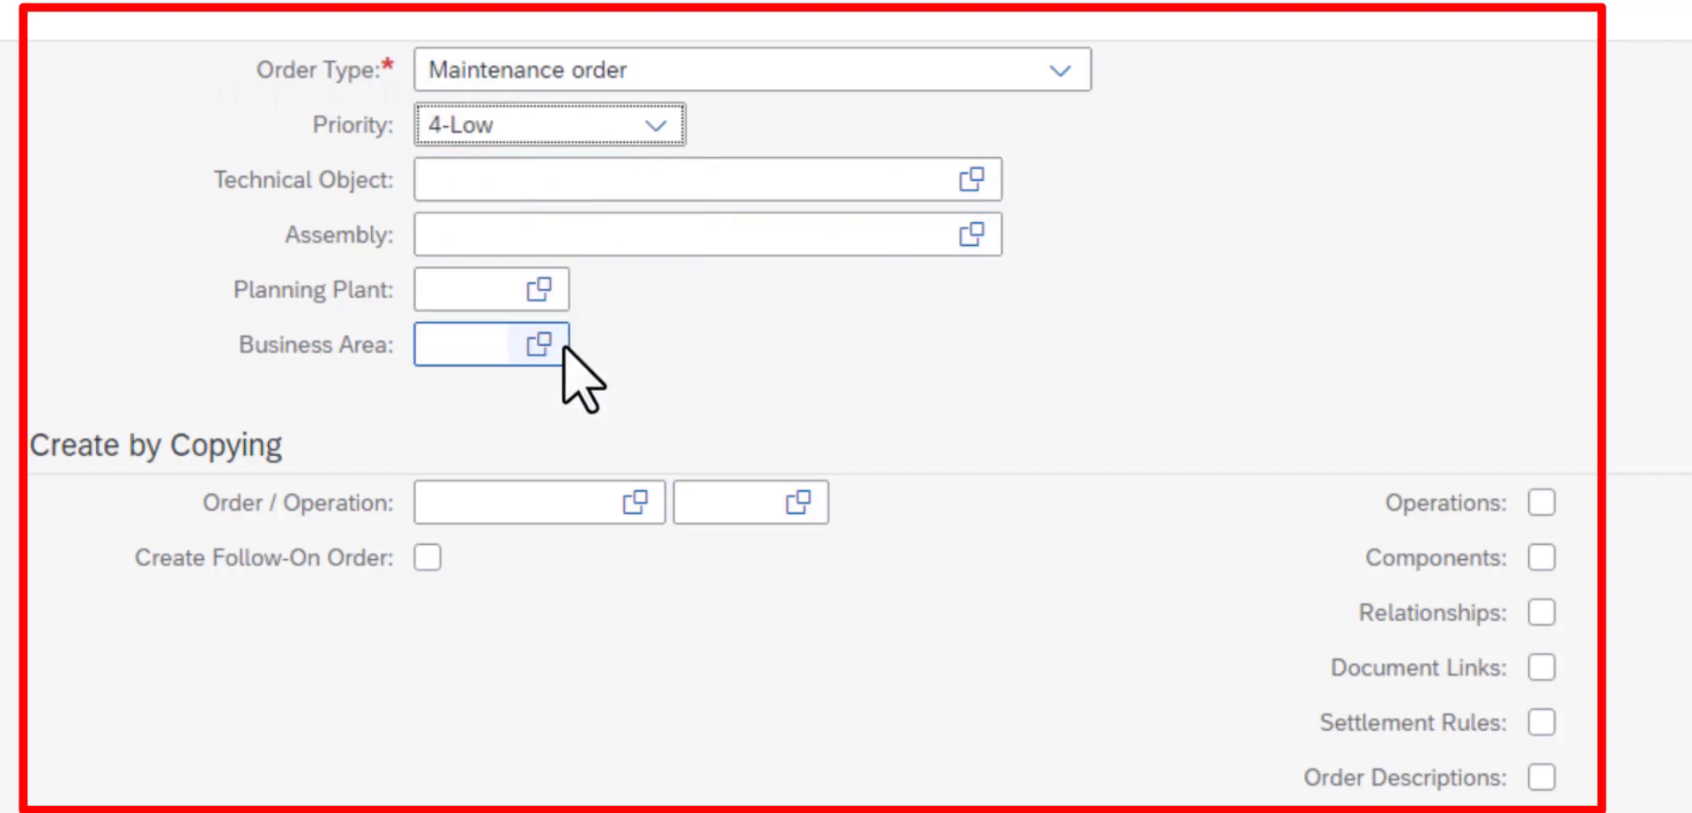
pyautogui.click(983, 181)
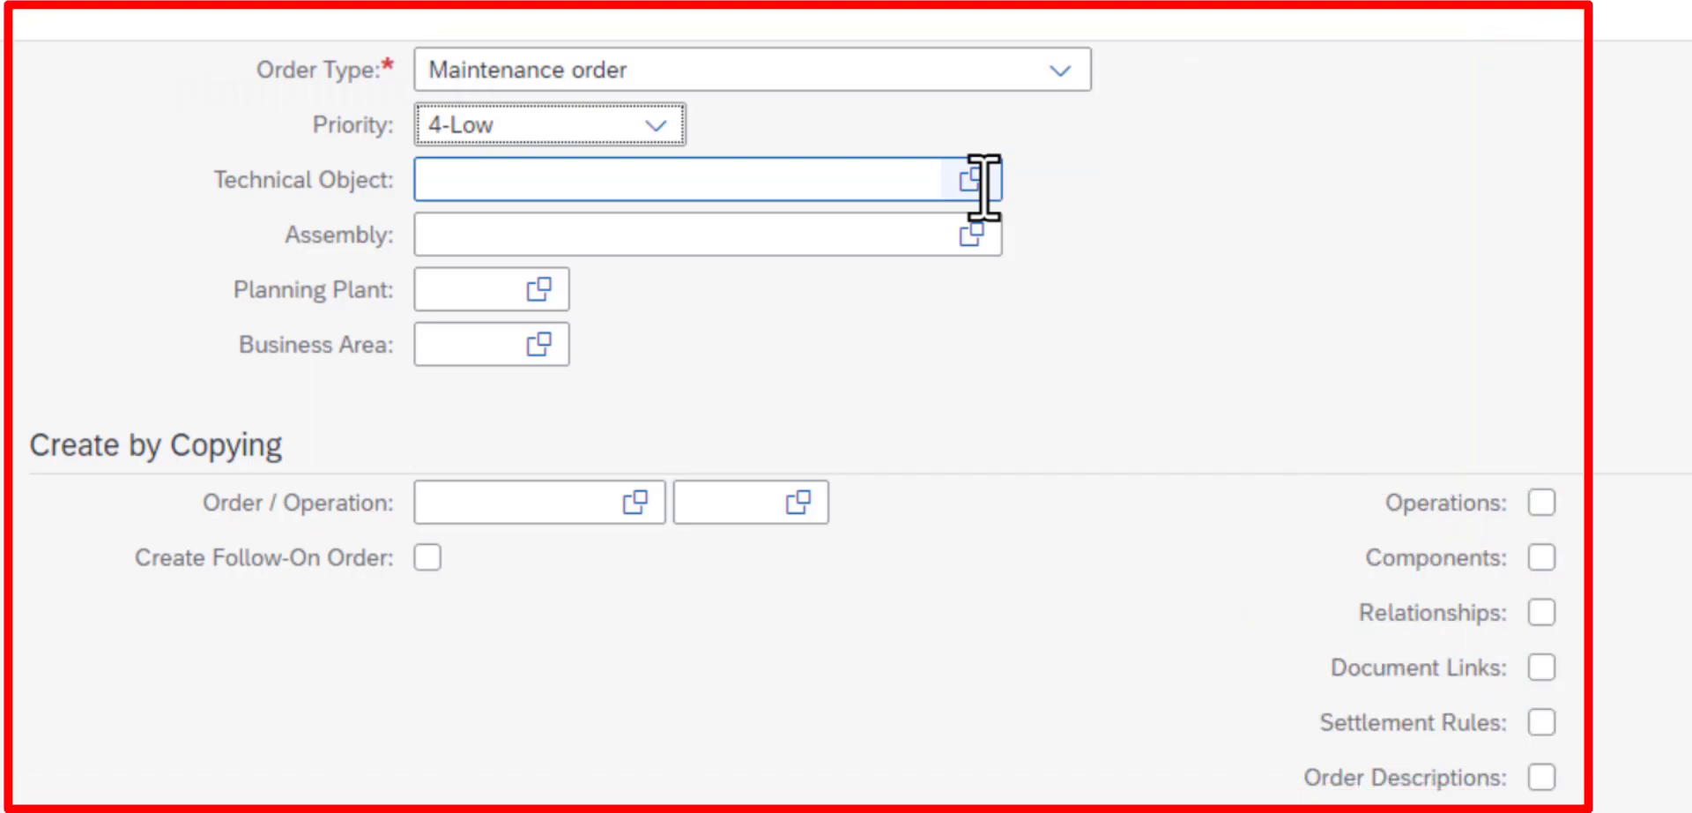
pyautogui.click(725, 185)
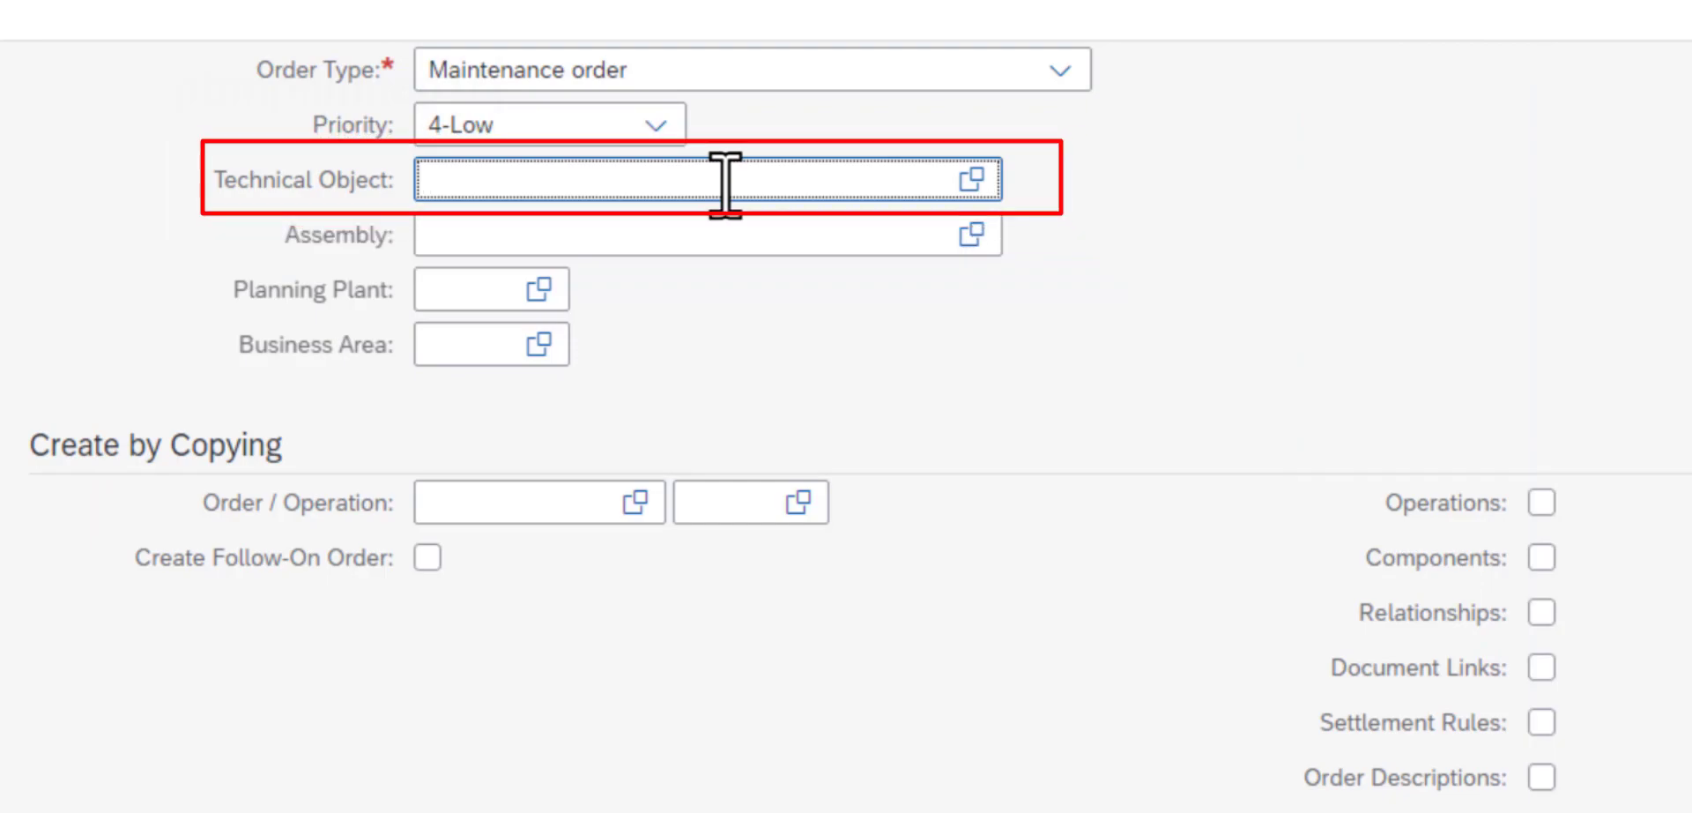
pyautogui.write('T')
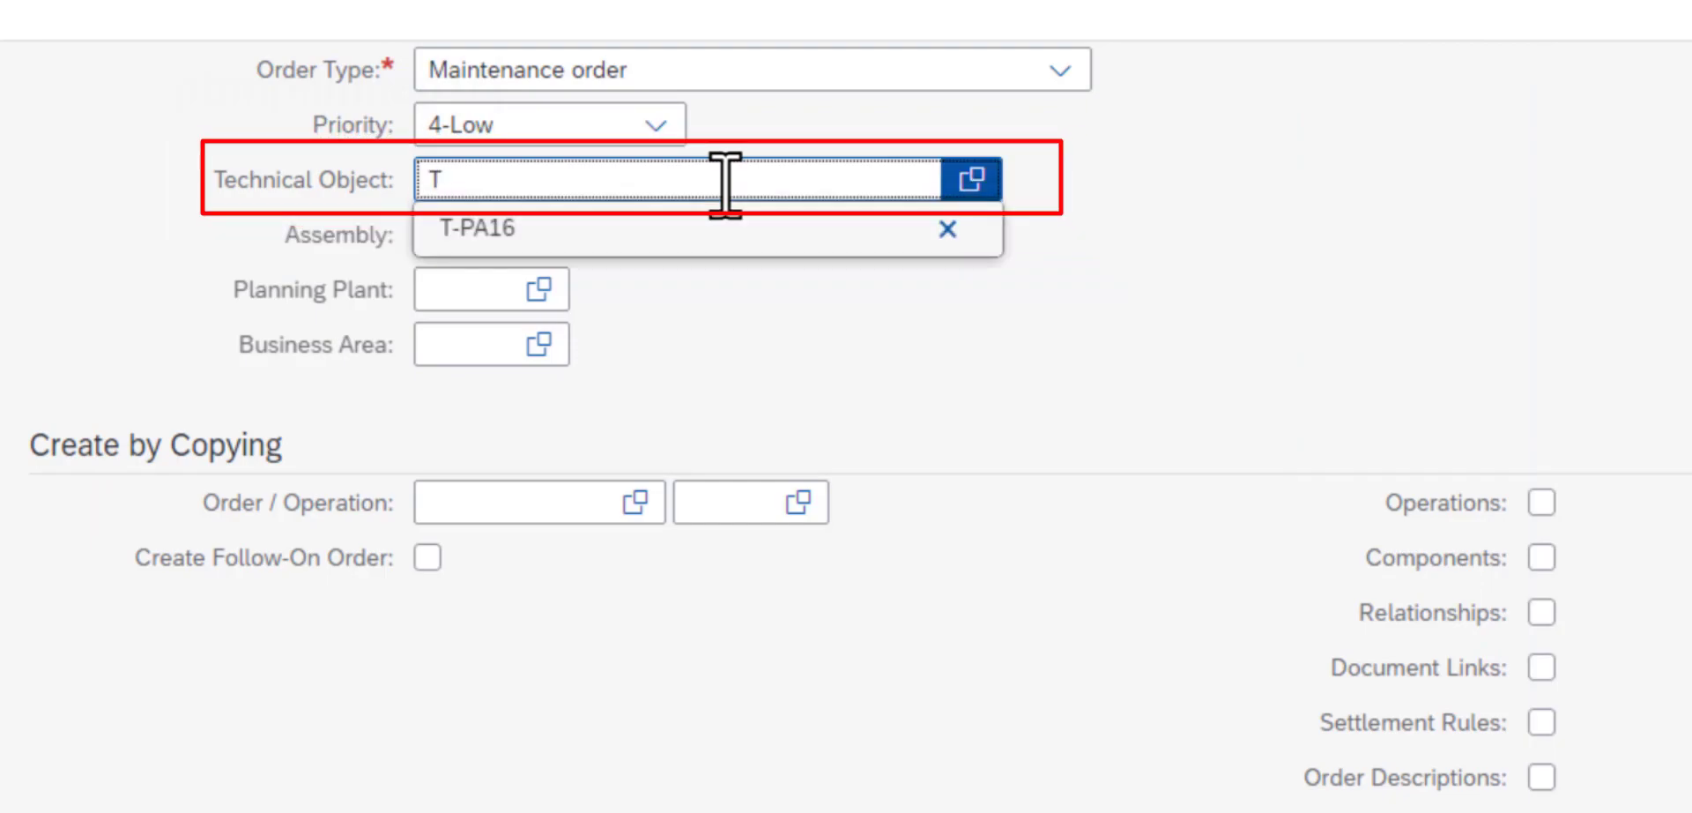
pyautogui.write('-')
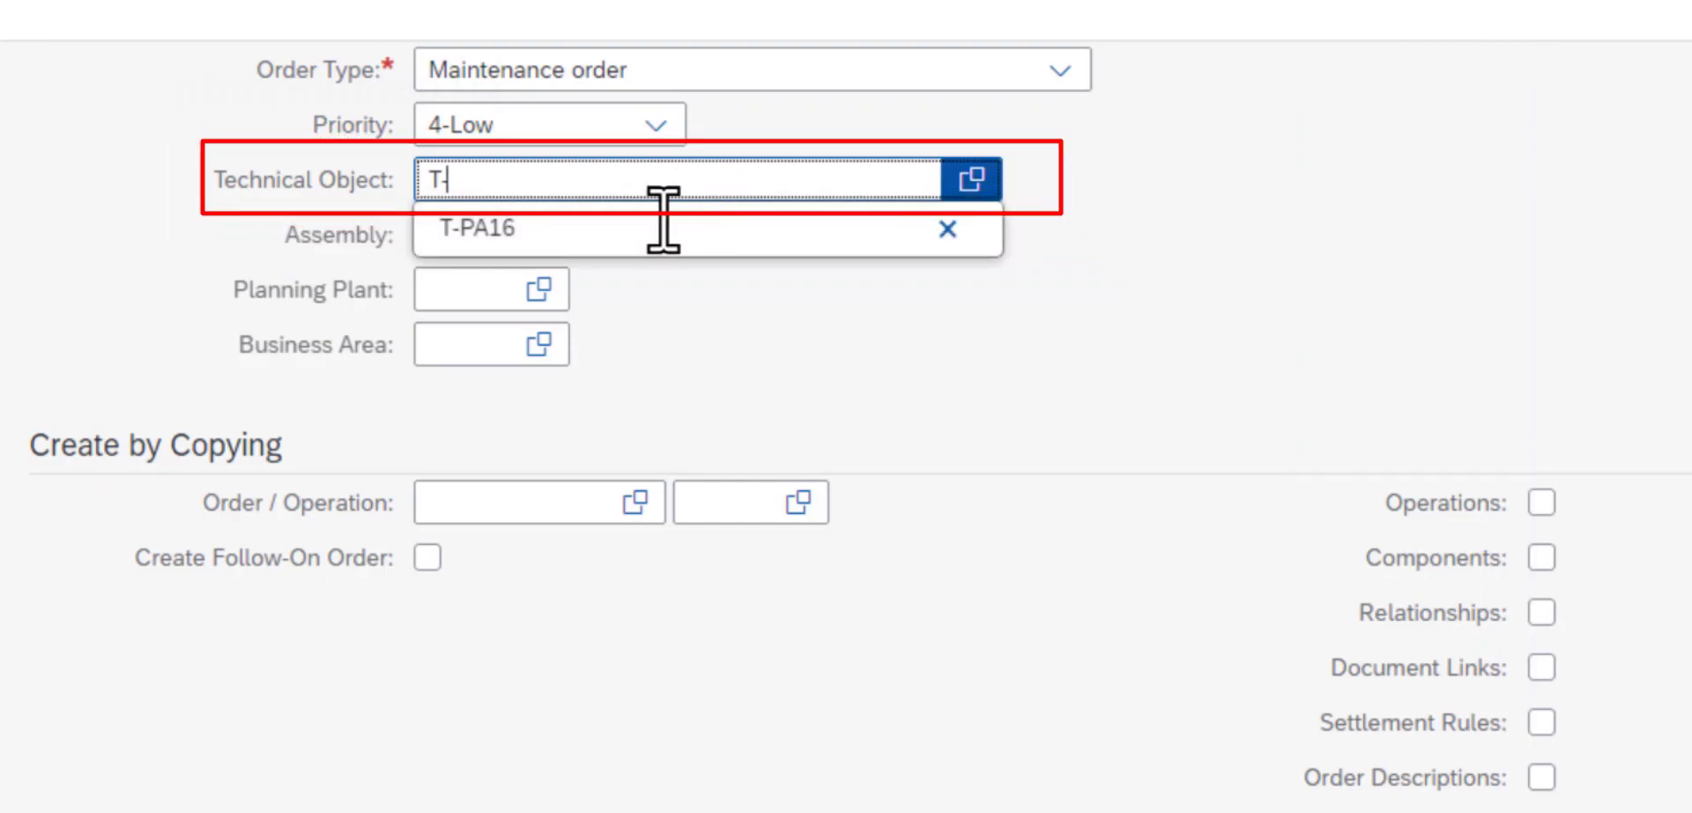
pyautogui.click(607, 247)
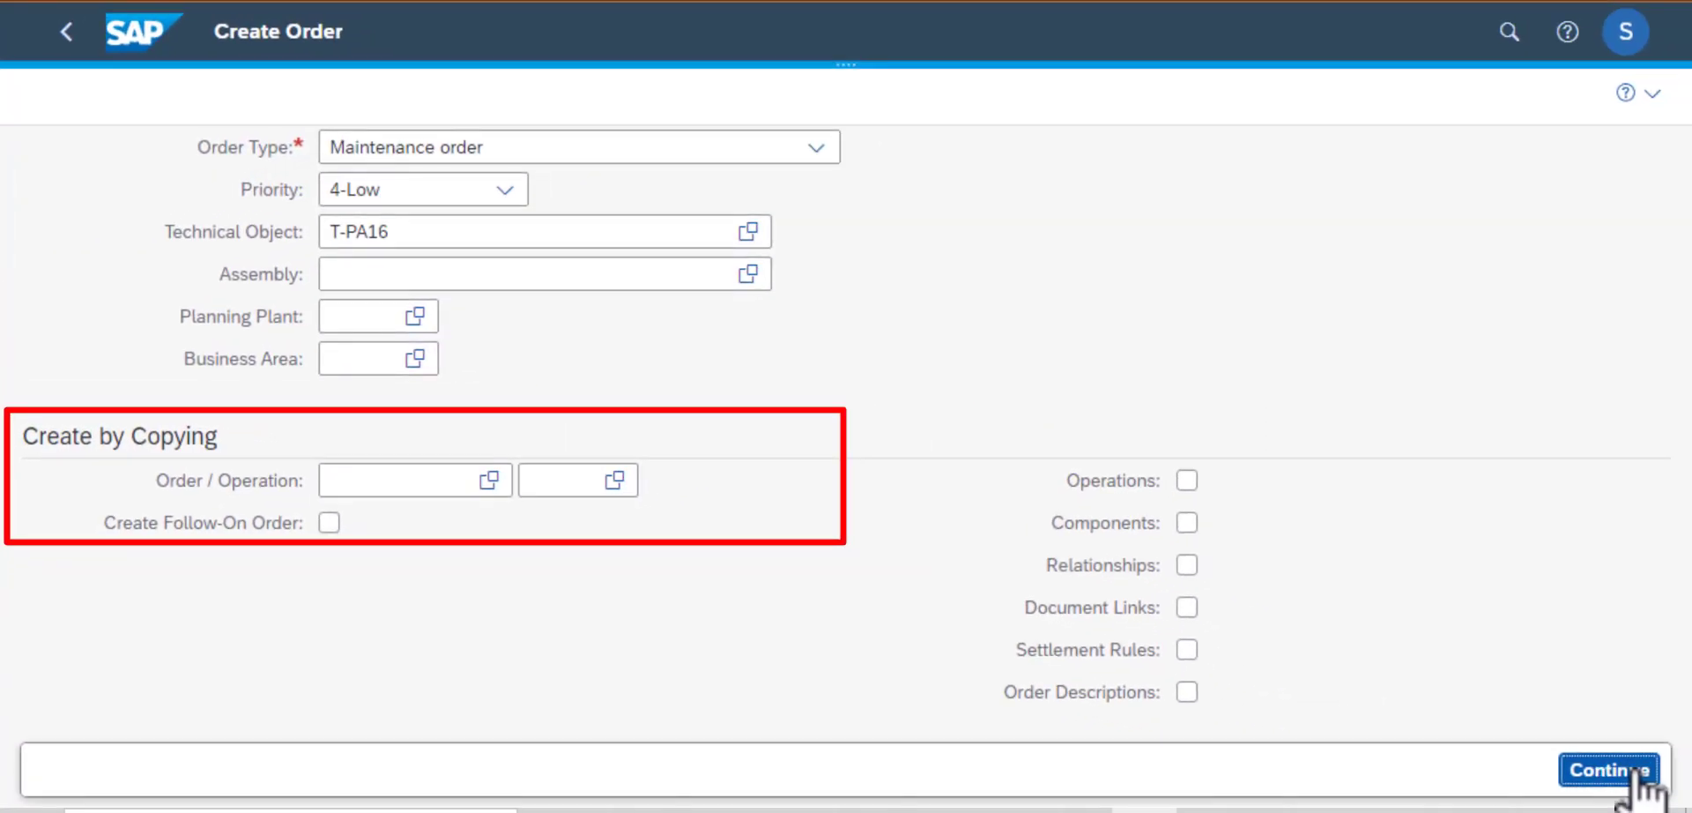
# - Continue to the order's details page and enter the description 'External Service'
pyautogui.click(1635, 771)
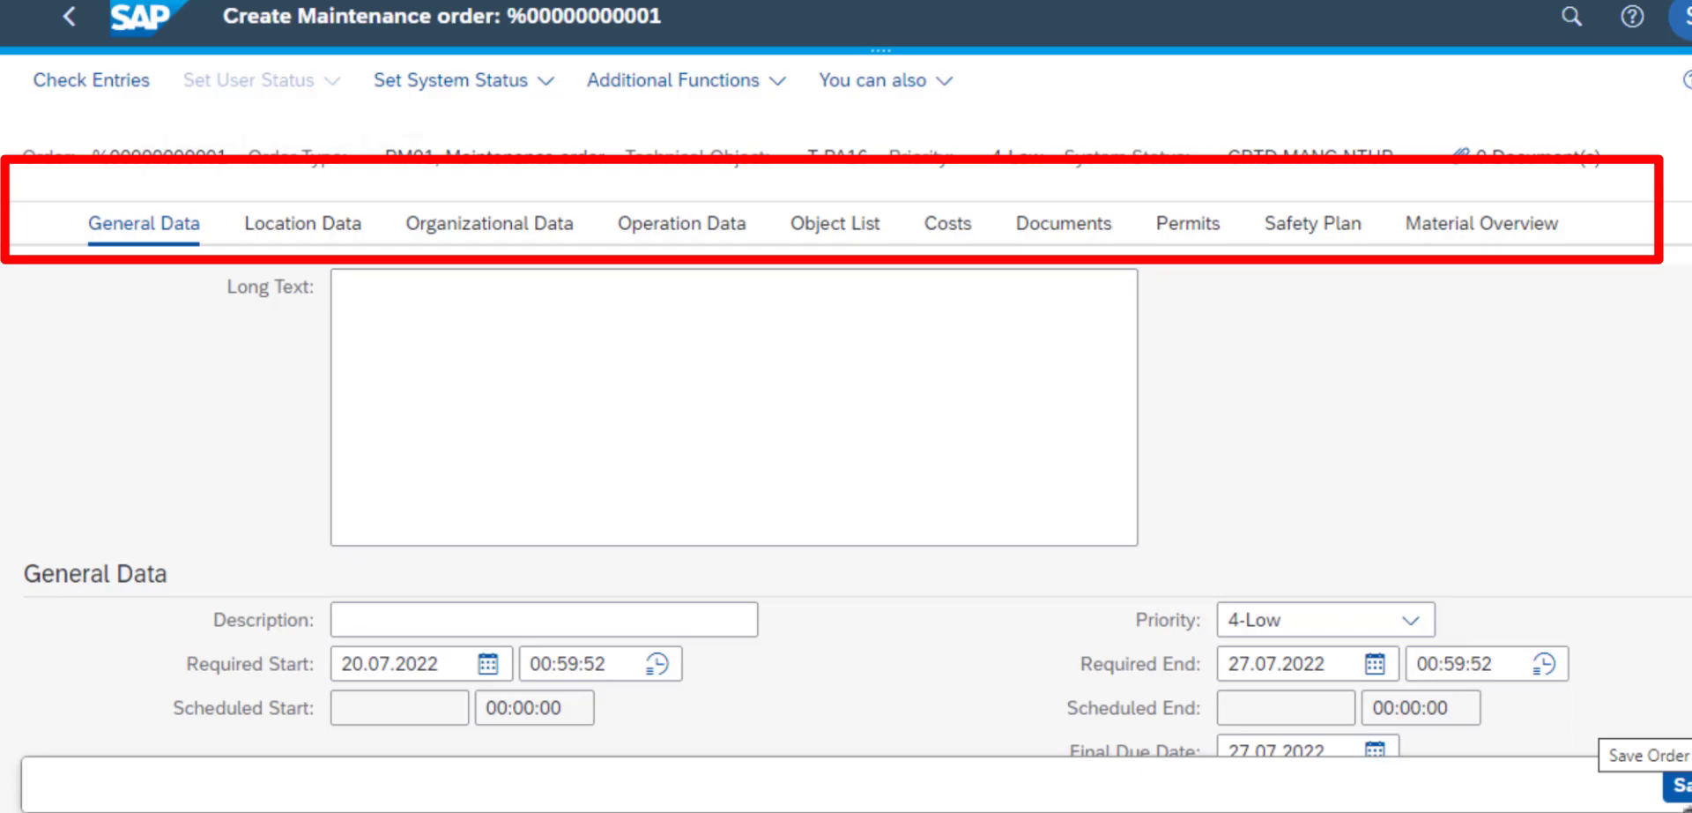
pyautogui.click(415, 617)
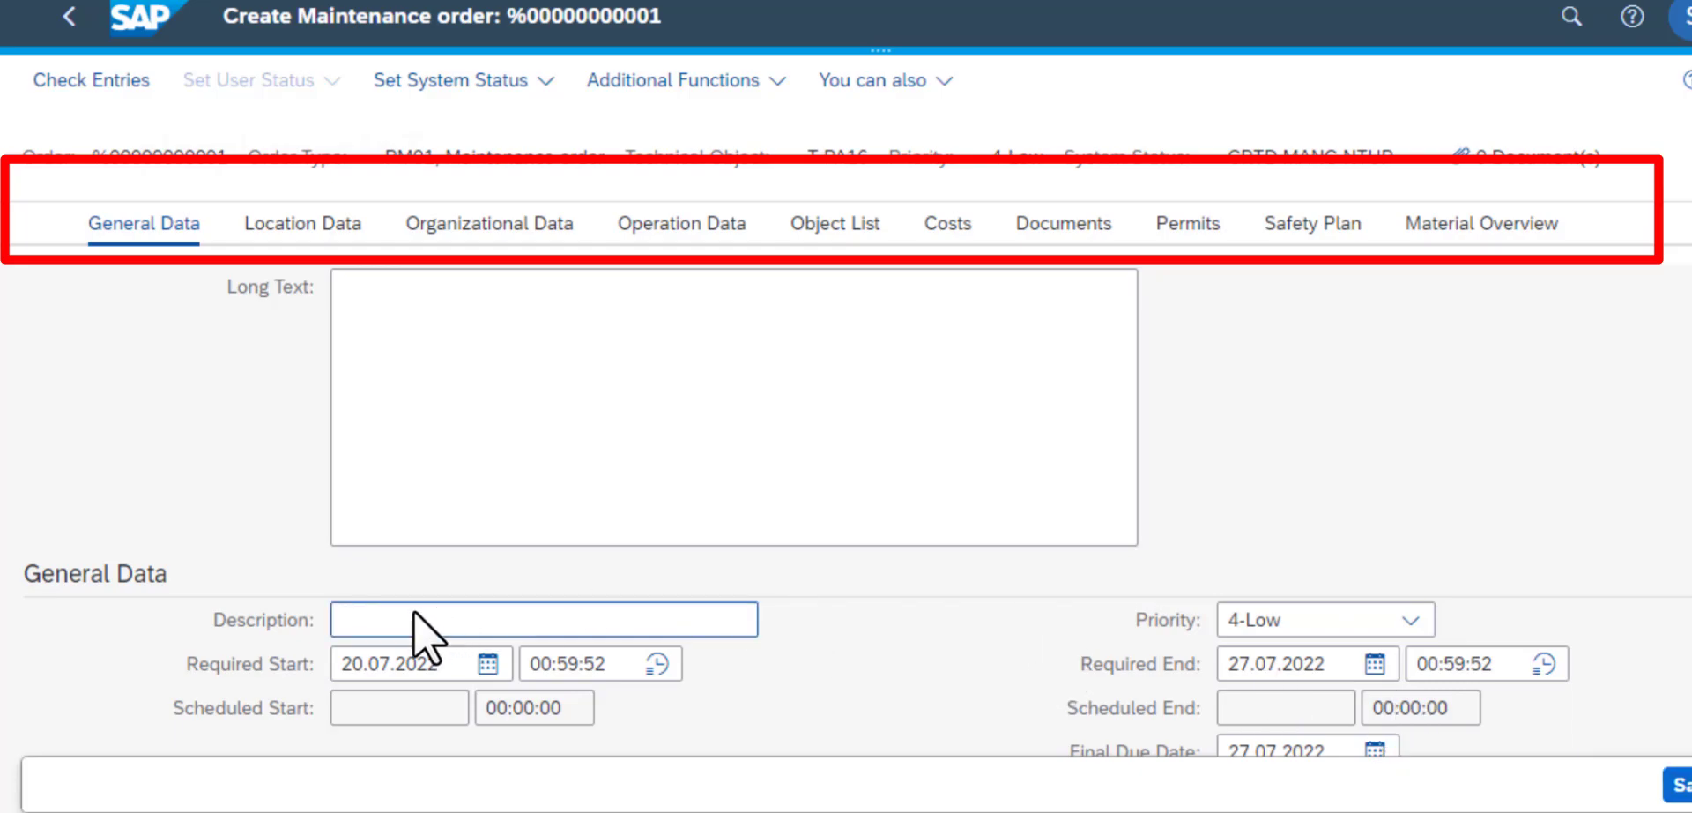
pyautogui.click(419, 615)
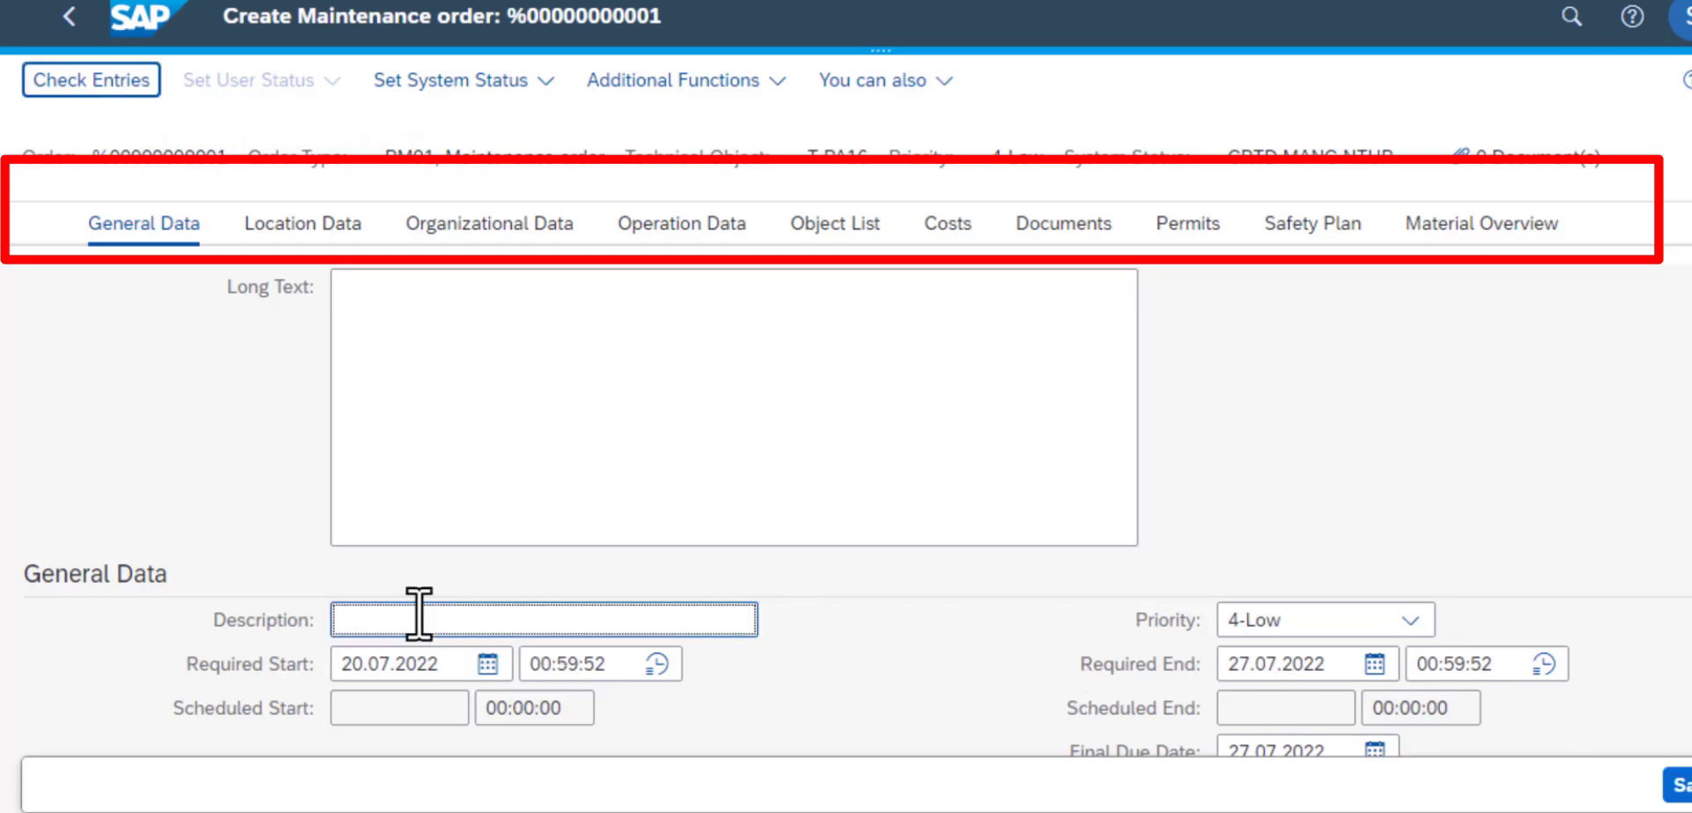
pyautogui.write('E')
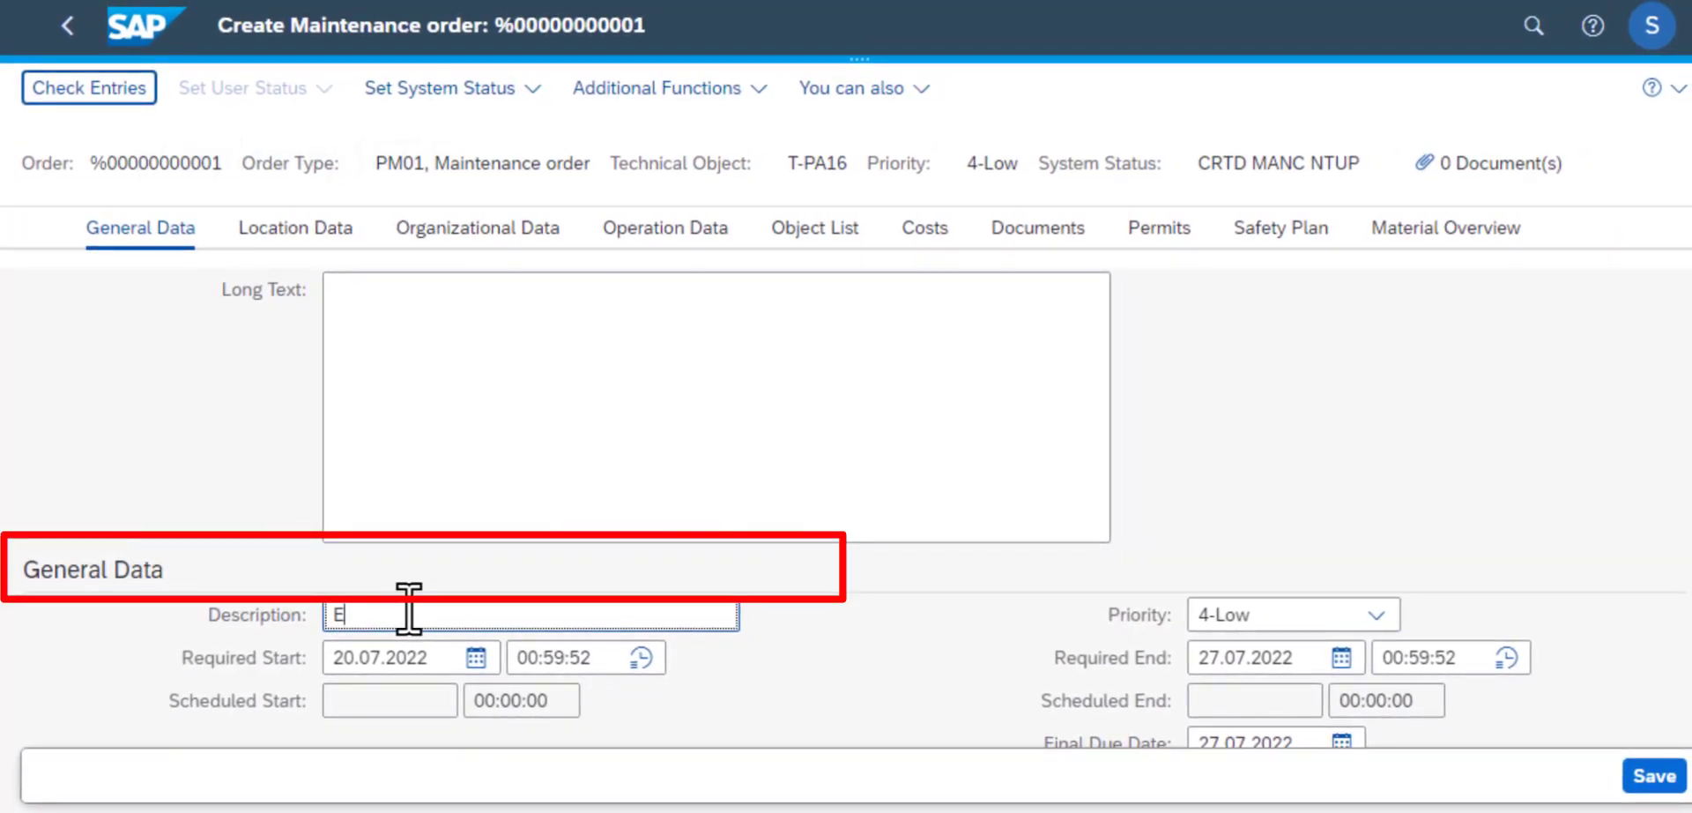
pyautogui.write('xt')
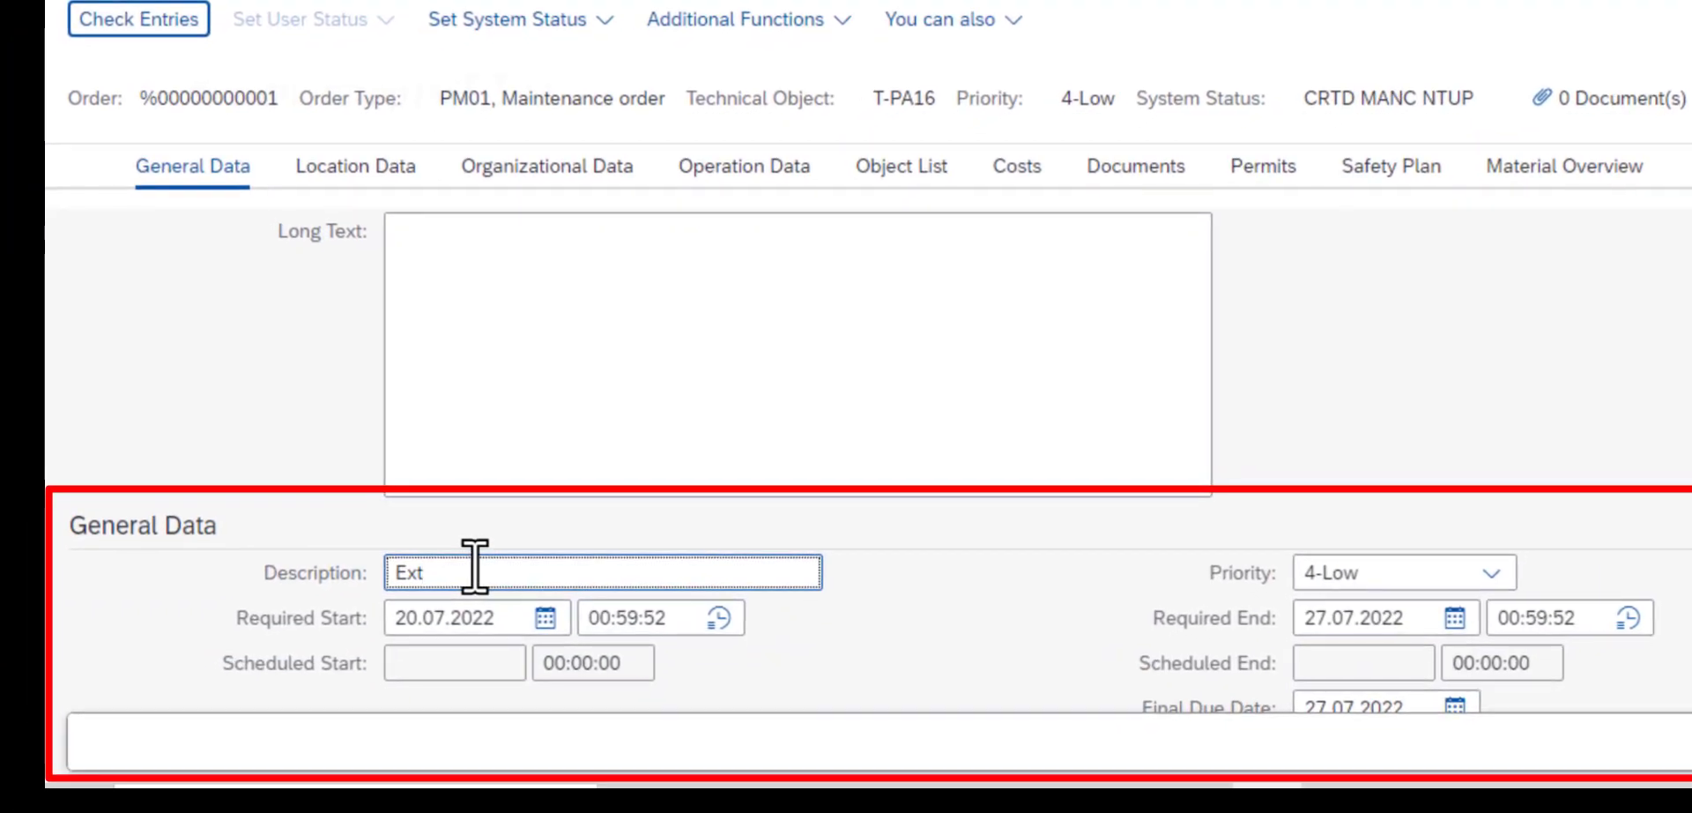
pyautogui.write('ernal Service')
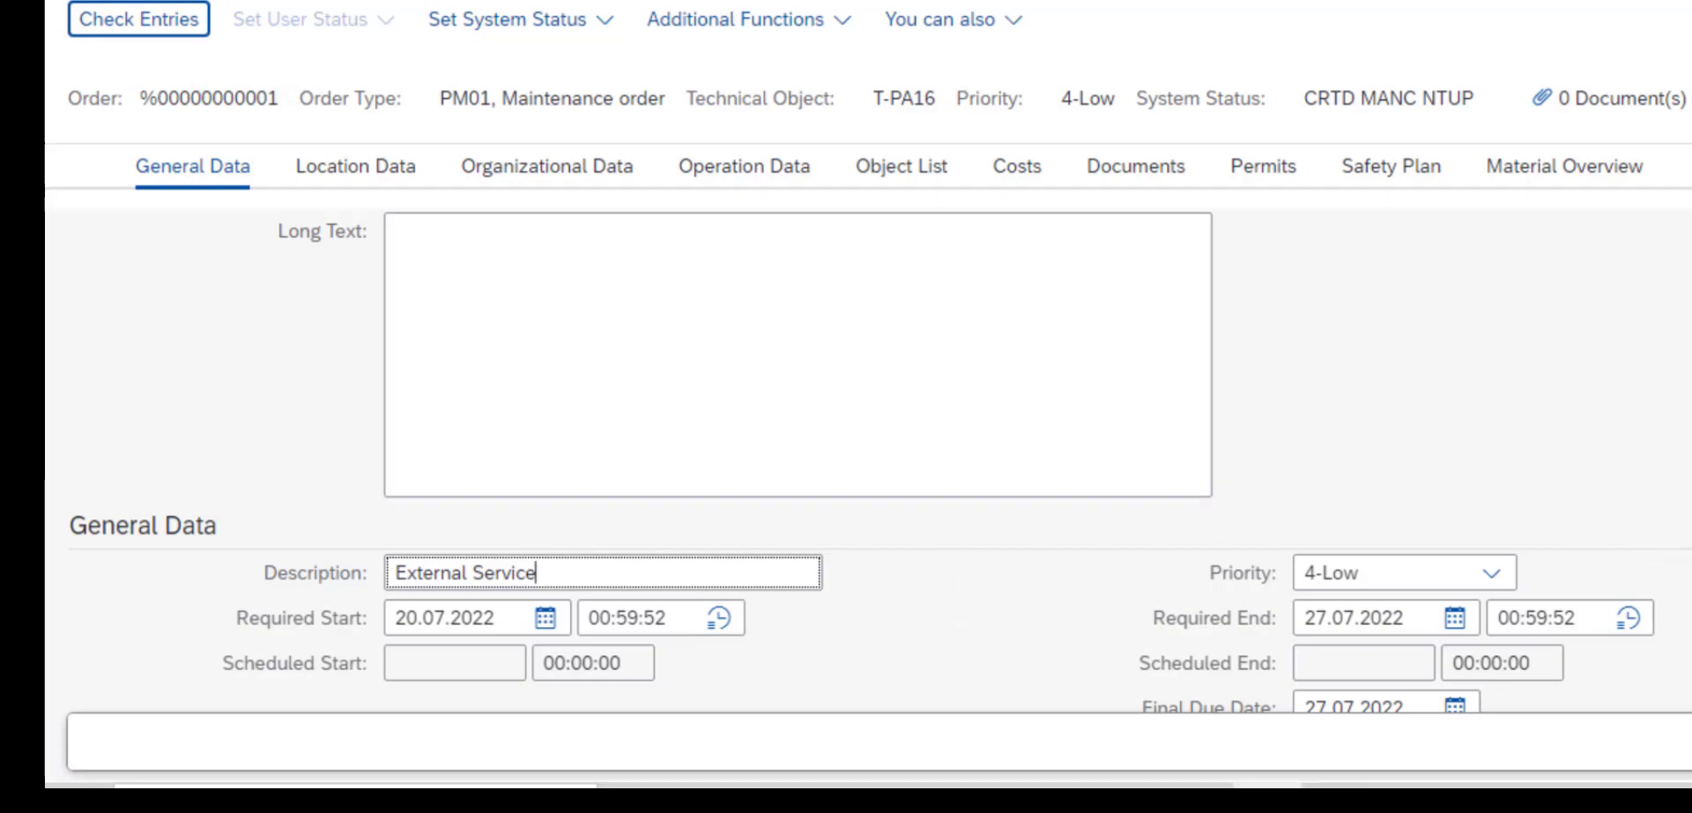
pyautogui.scroll(-1, 880, 458)
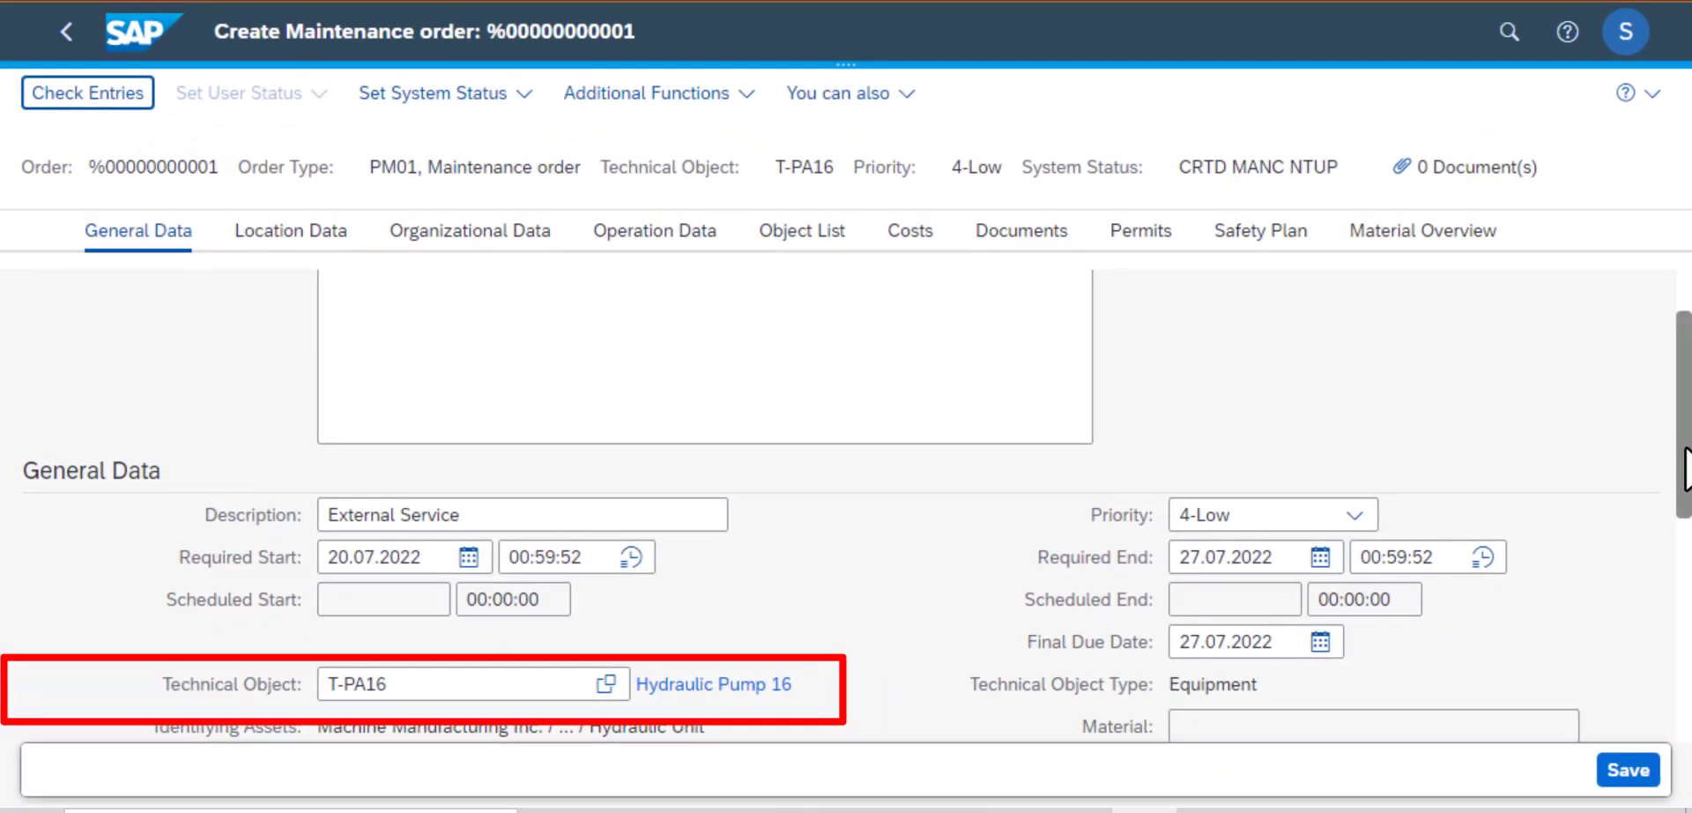
pyautogui.scroll(-1, 1687, 467)
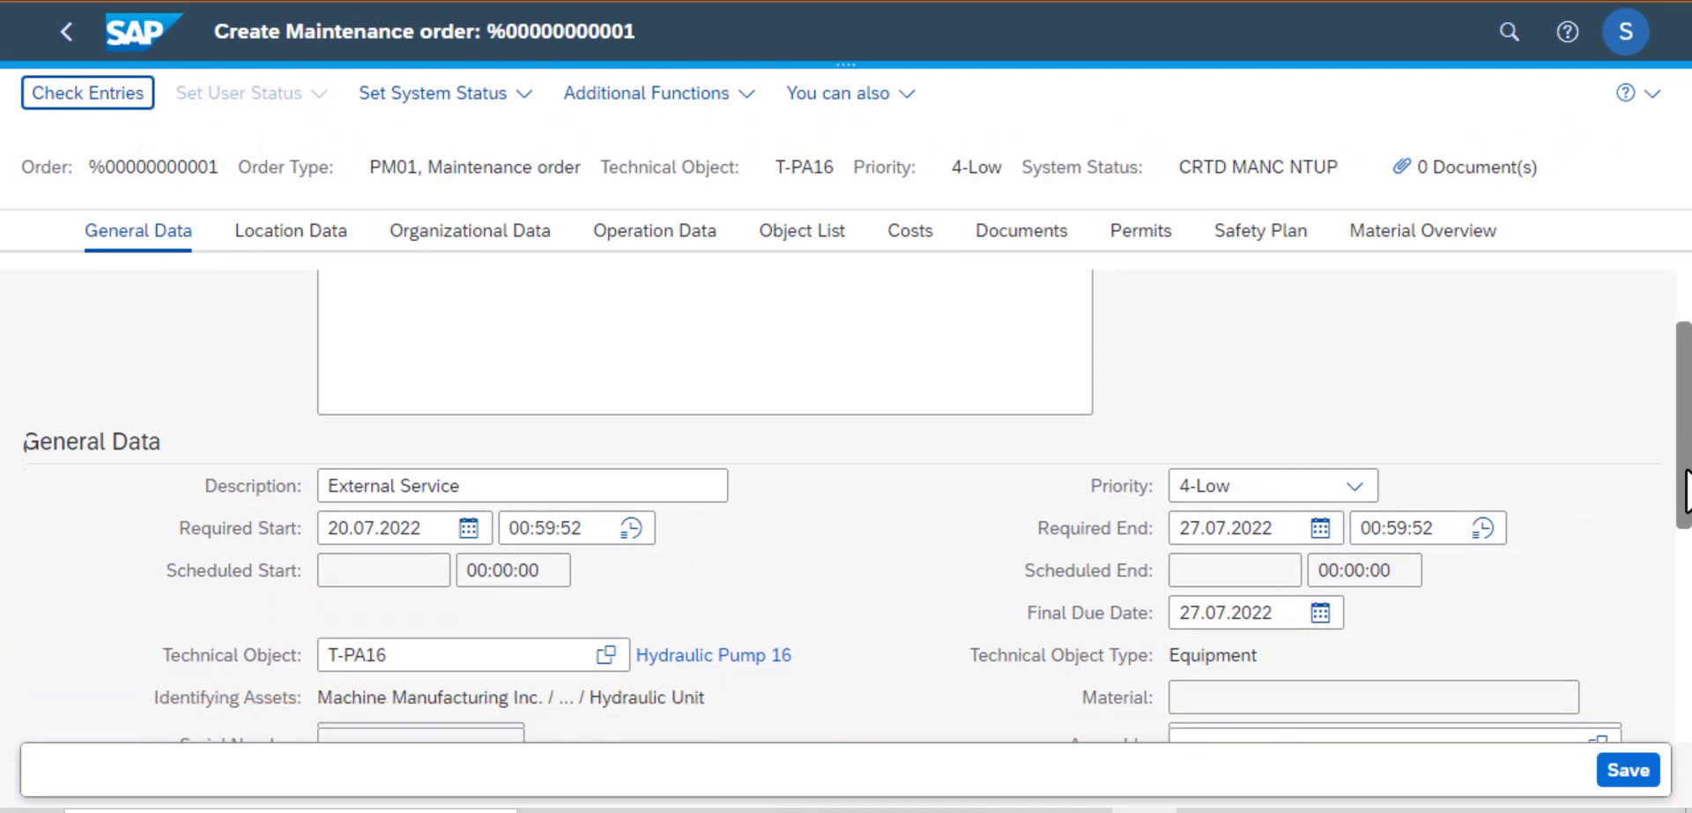
pyautogui.scroll(-1, 1687, 516)
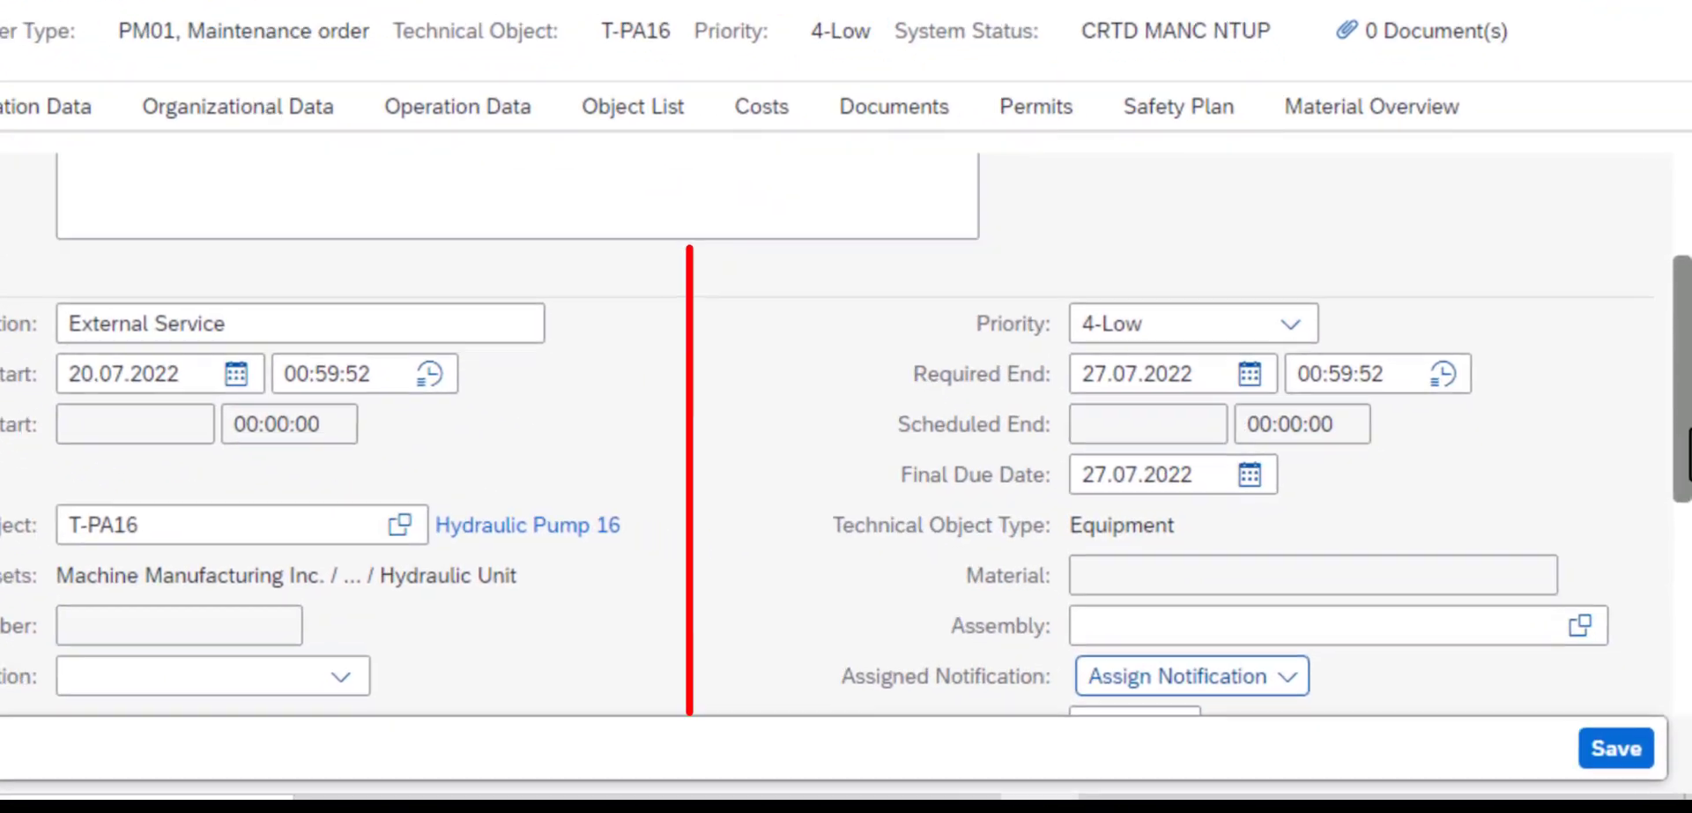
pyautogui.scroll(-1, 1687, 516)
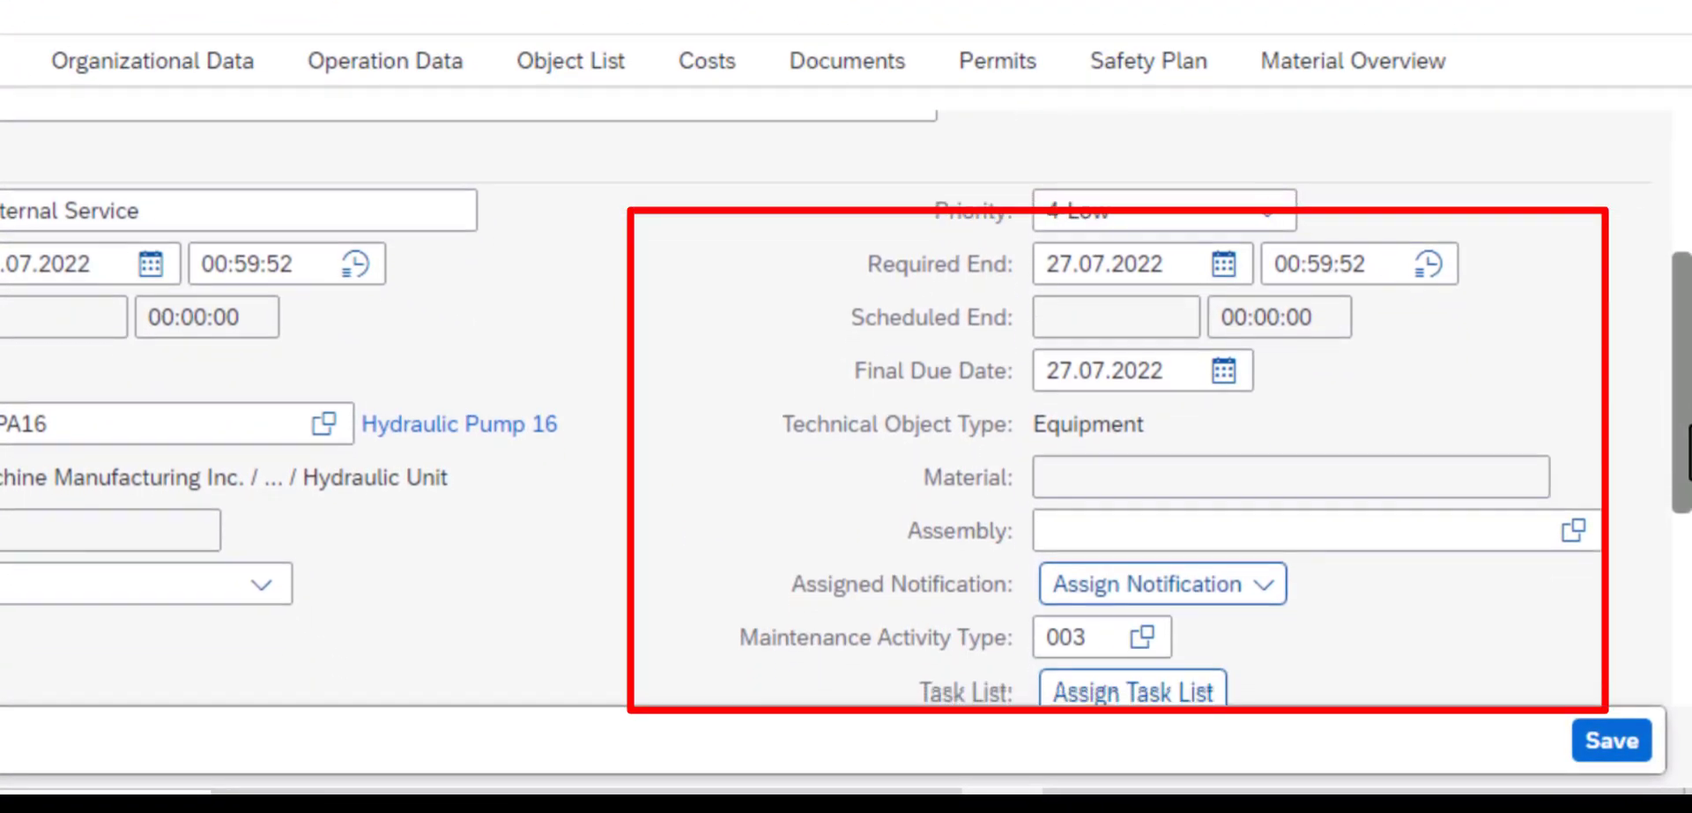
pyautogui.scroll(-1, 1687, 450)
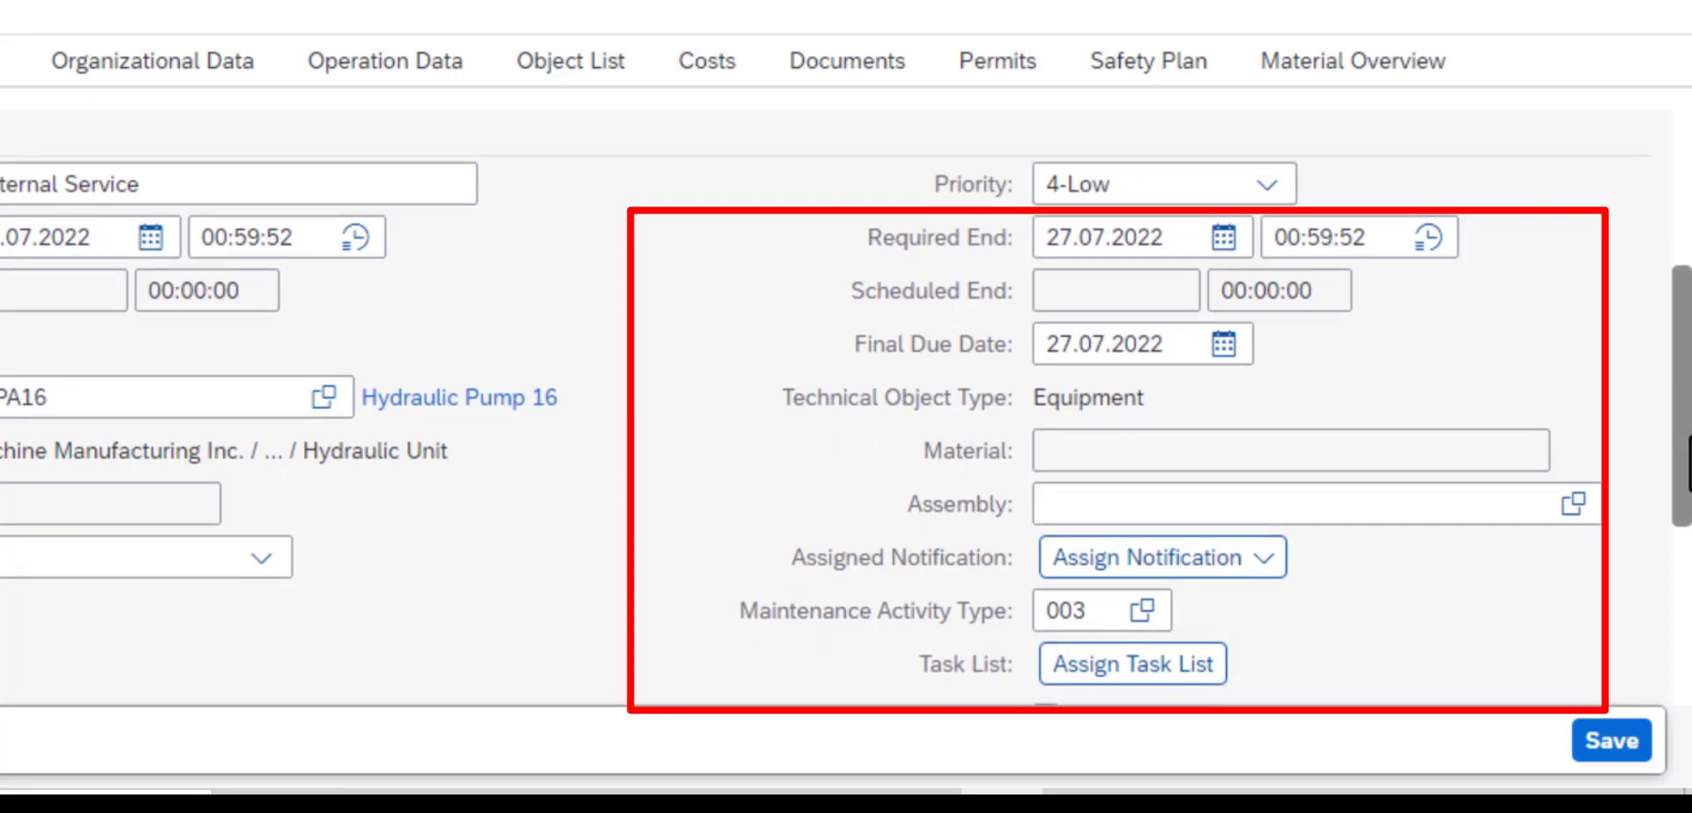
pyautogui.moveTo(1687, 463); pyautogui.dragTo(1688, 548)
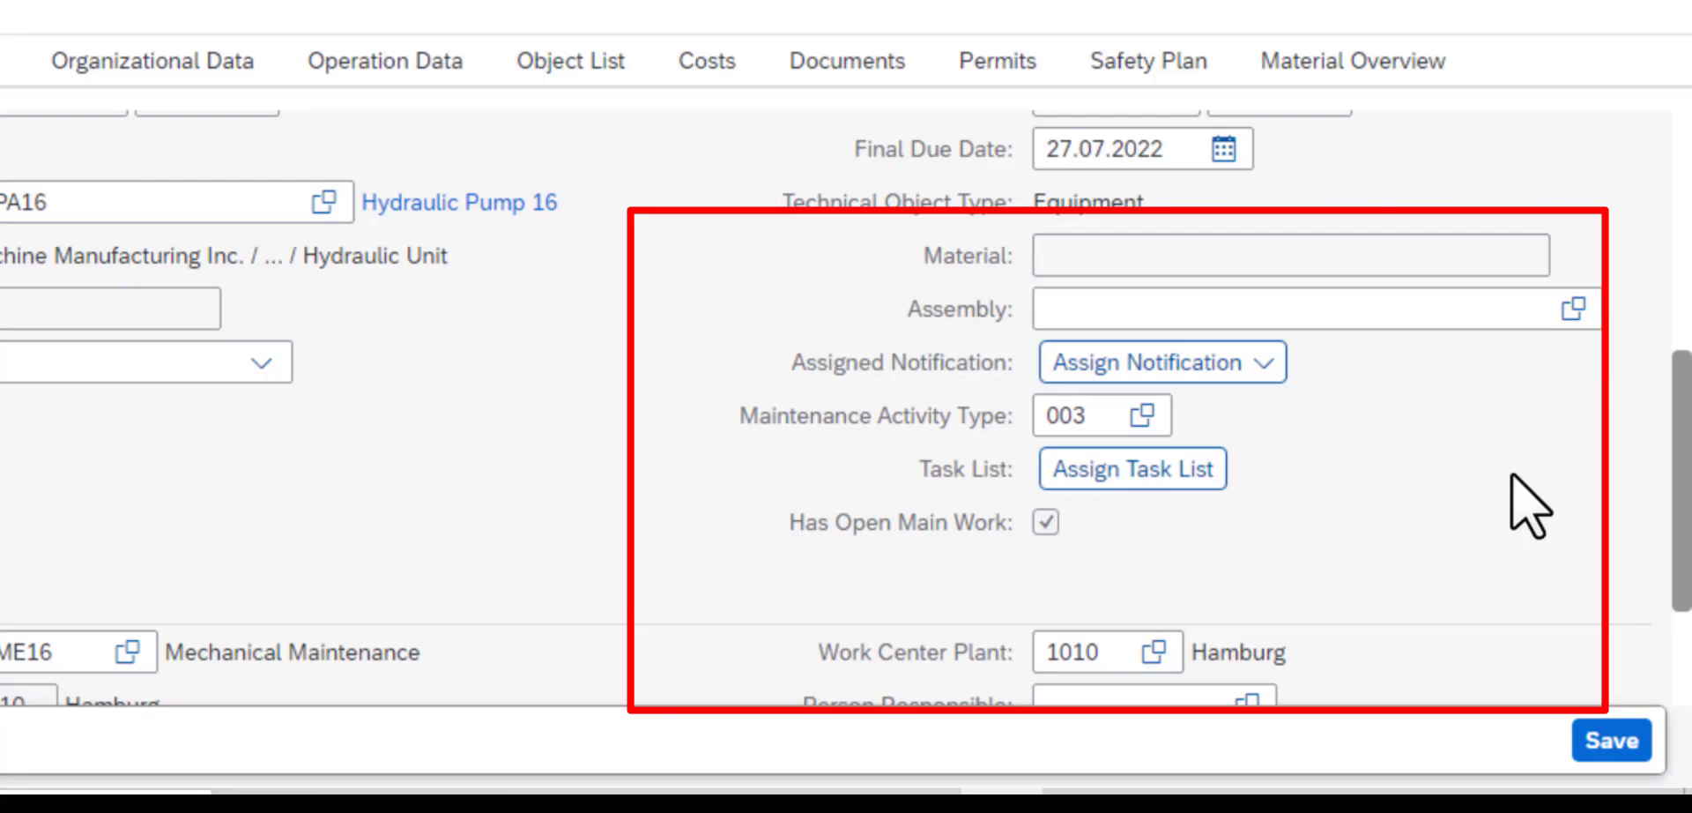
pyautogui.scroll(-2, 1530, 507)
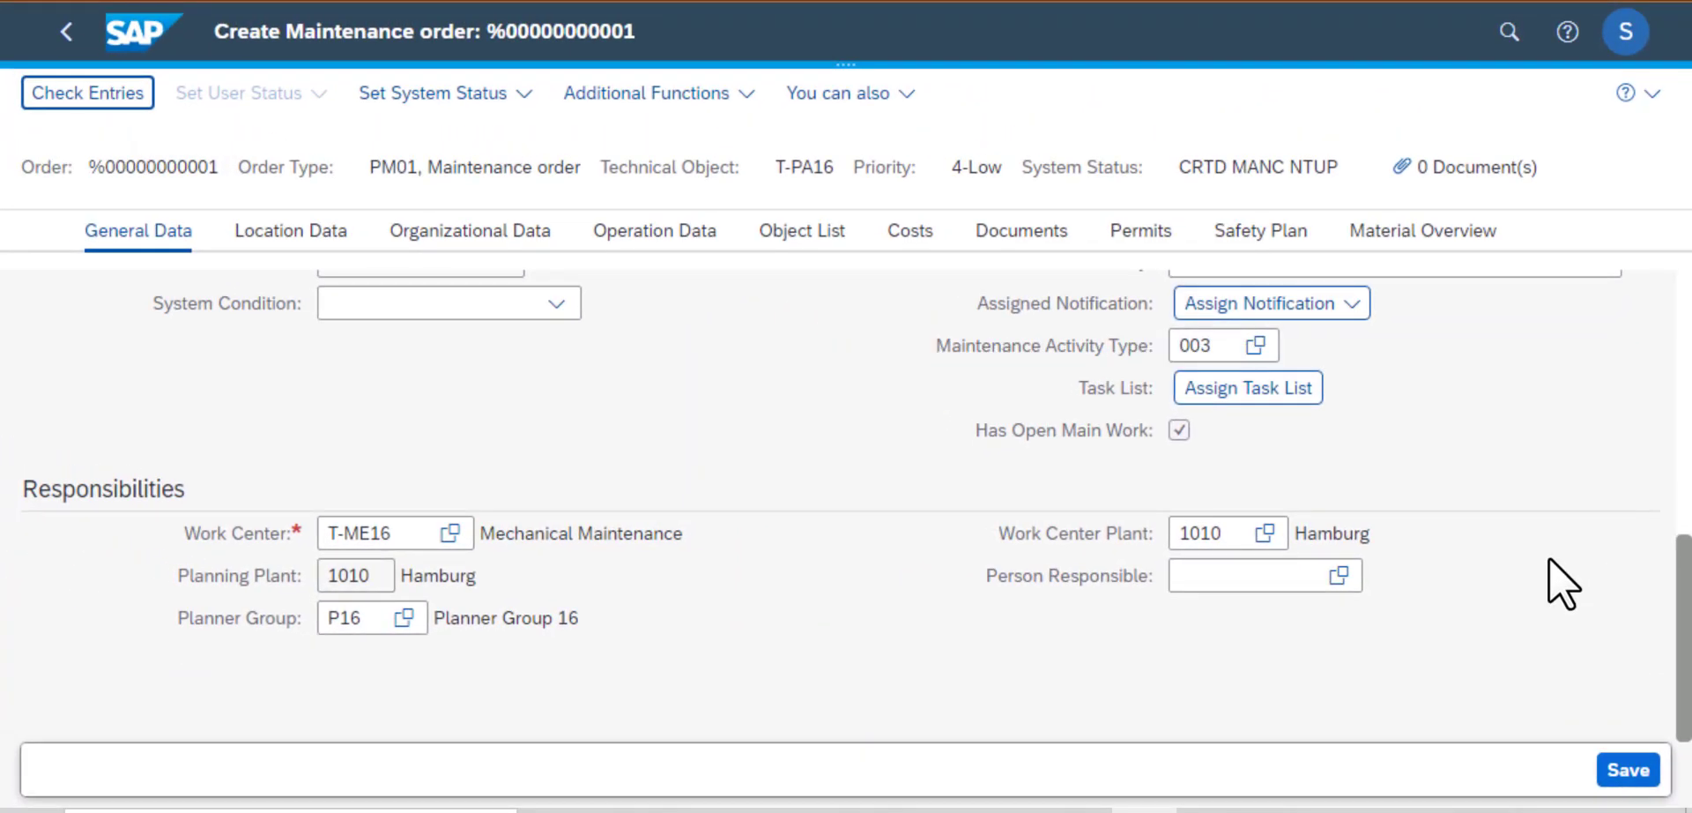
pyautogui.scroll(6, 1562, 582)
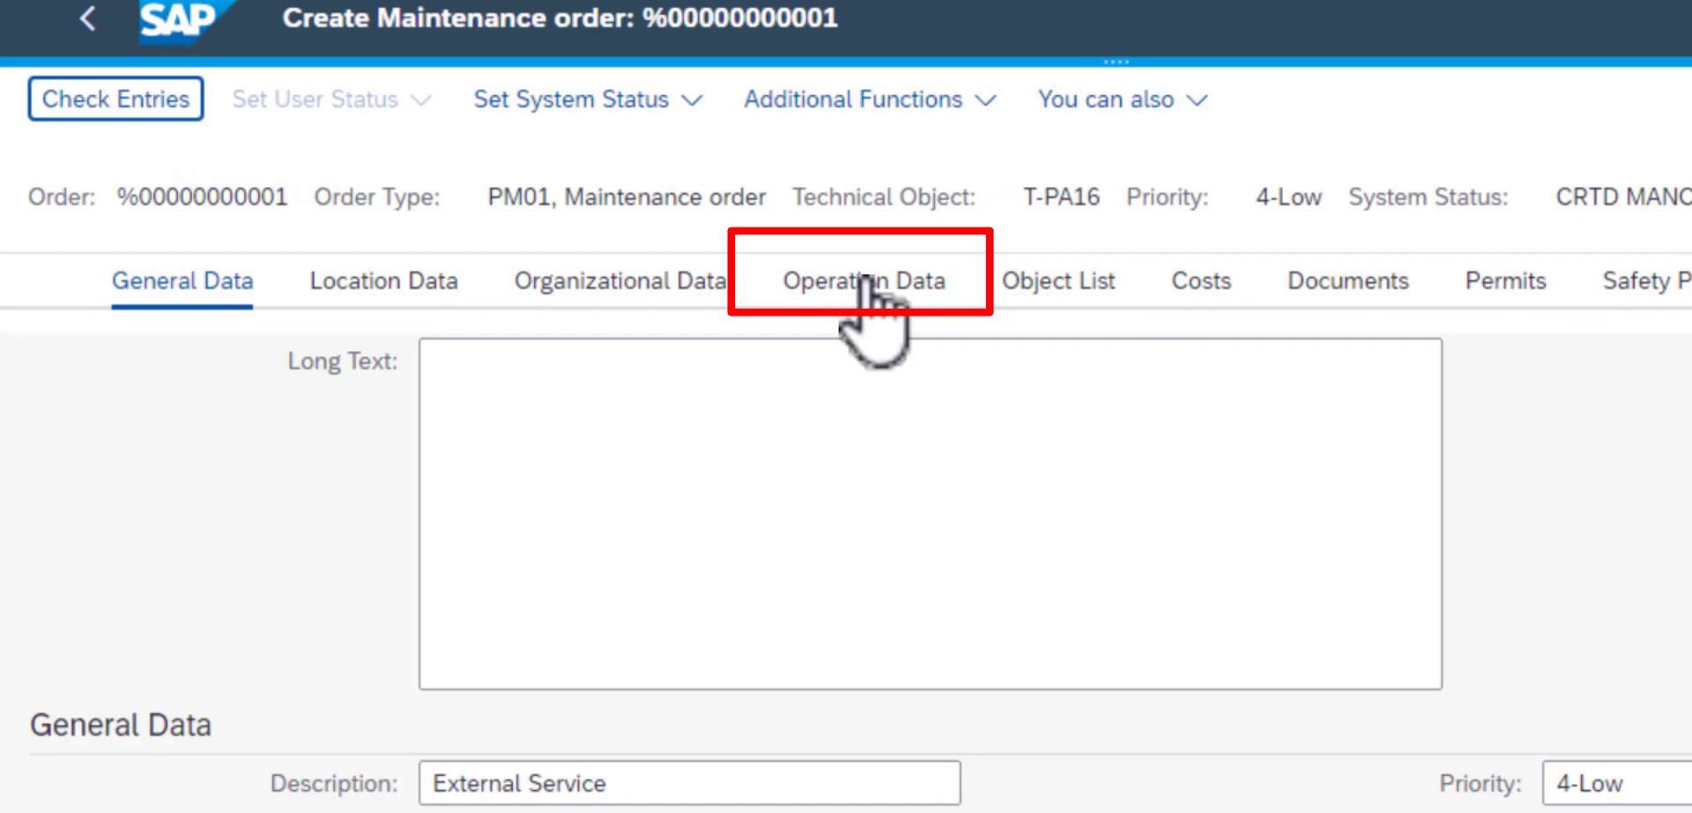
# - Show the Operation Data and inspect operation 0010's work center, CRTD status and control key
pyautogui.click(868, 283)
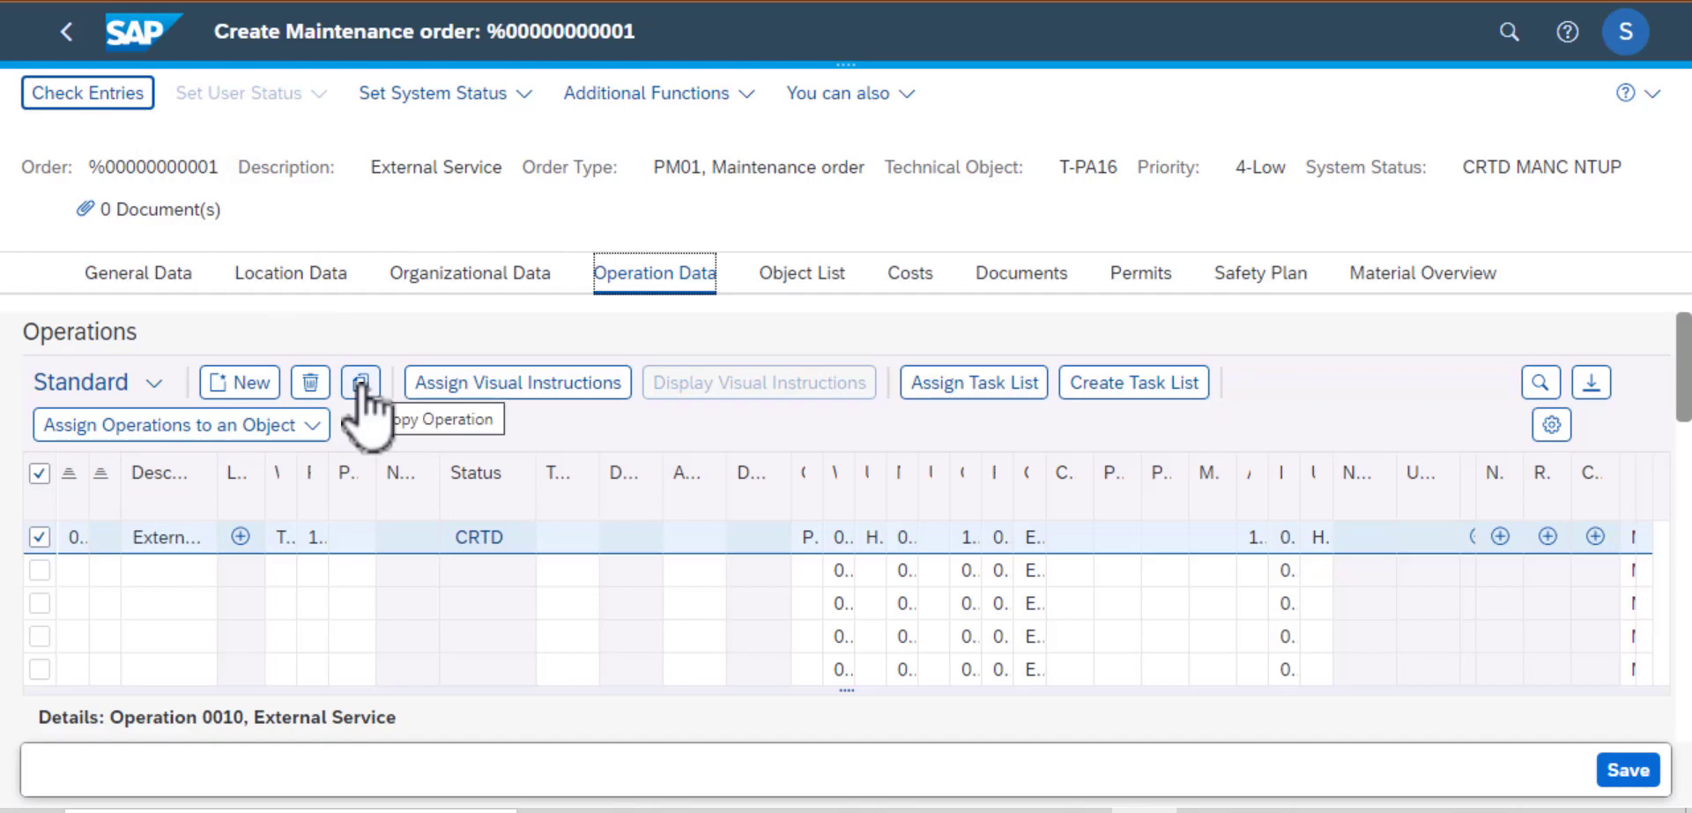
pyautogui.click(279, 539)
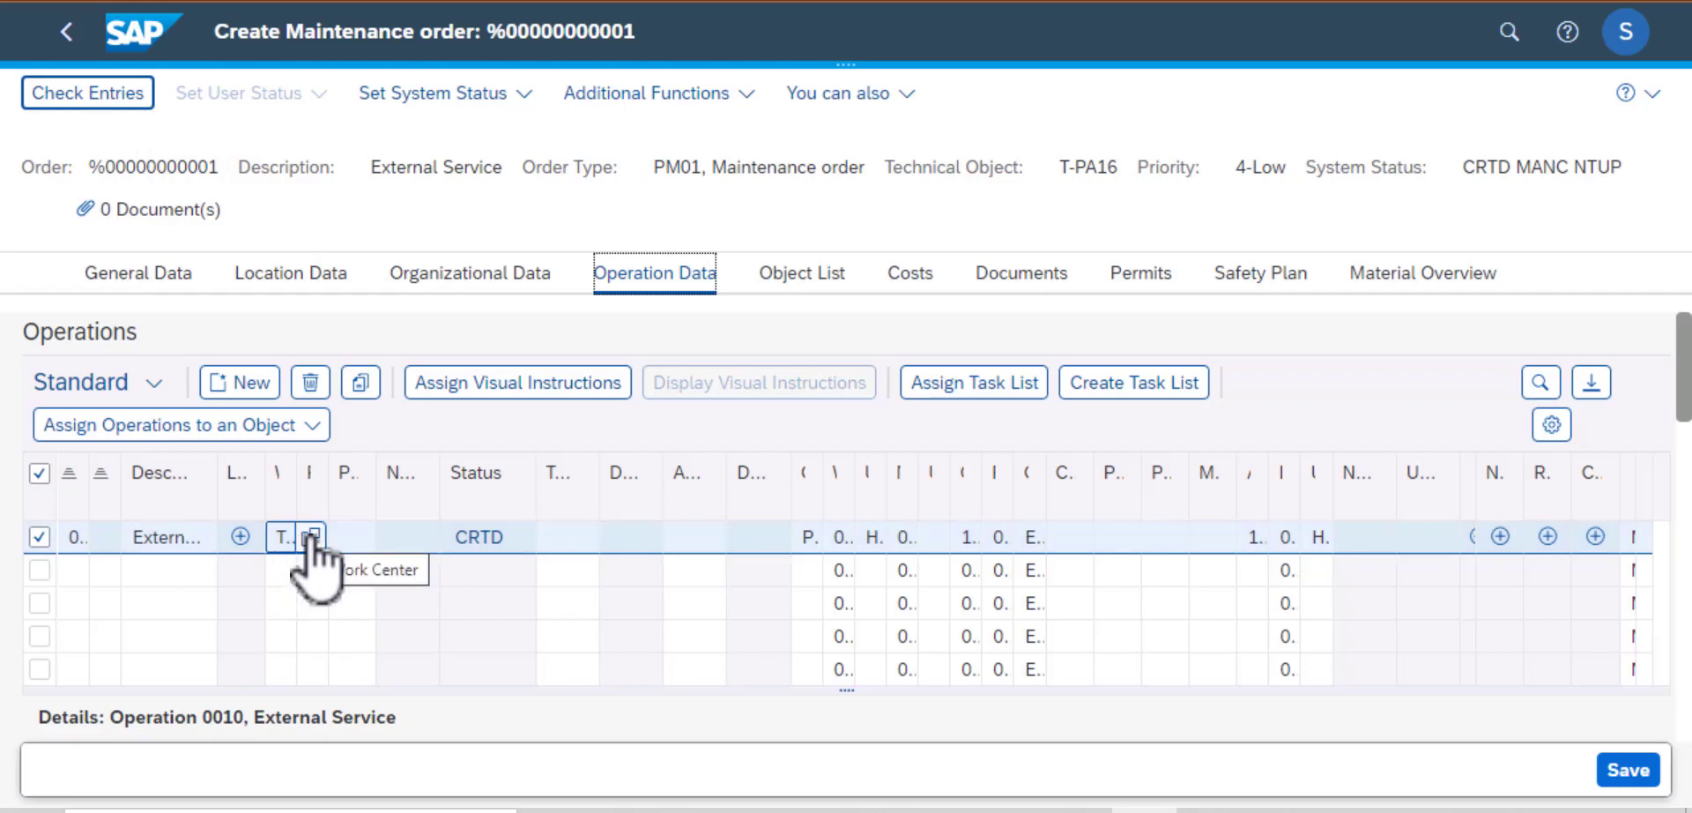
pyautogui.click(468, 539)
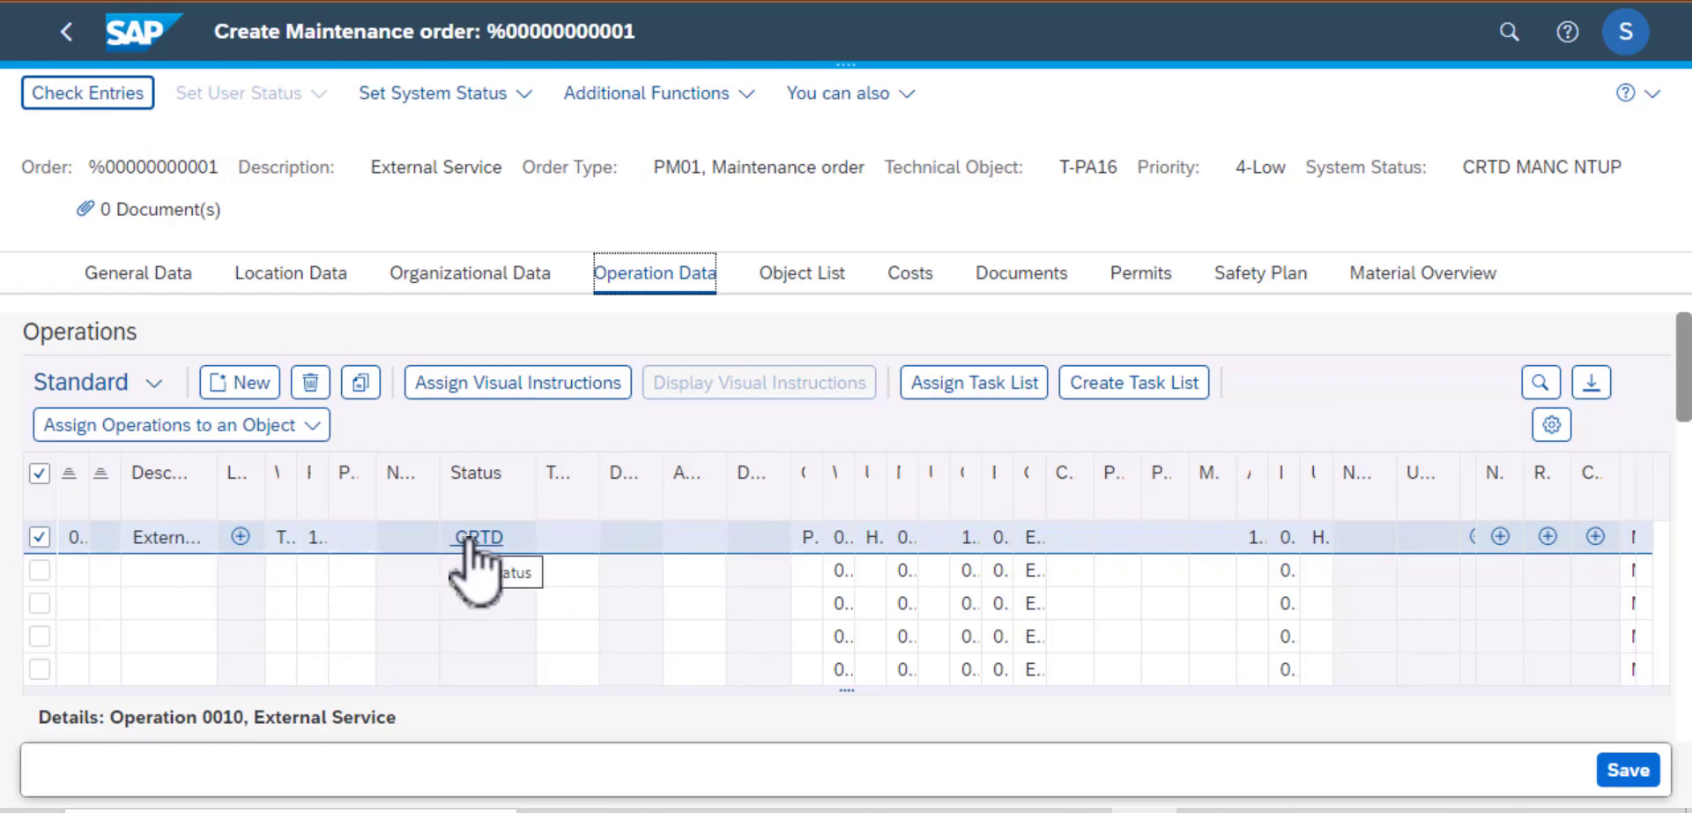
pyautogui.click(787, 535)
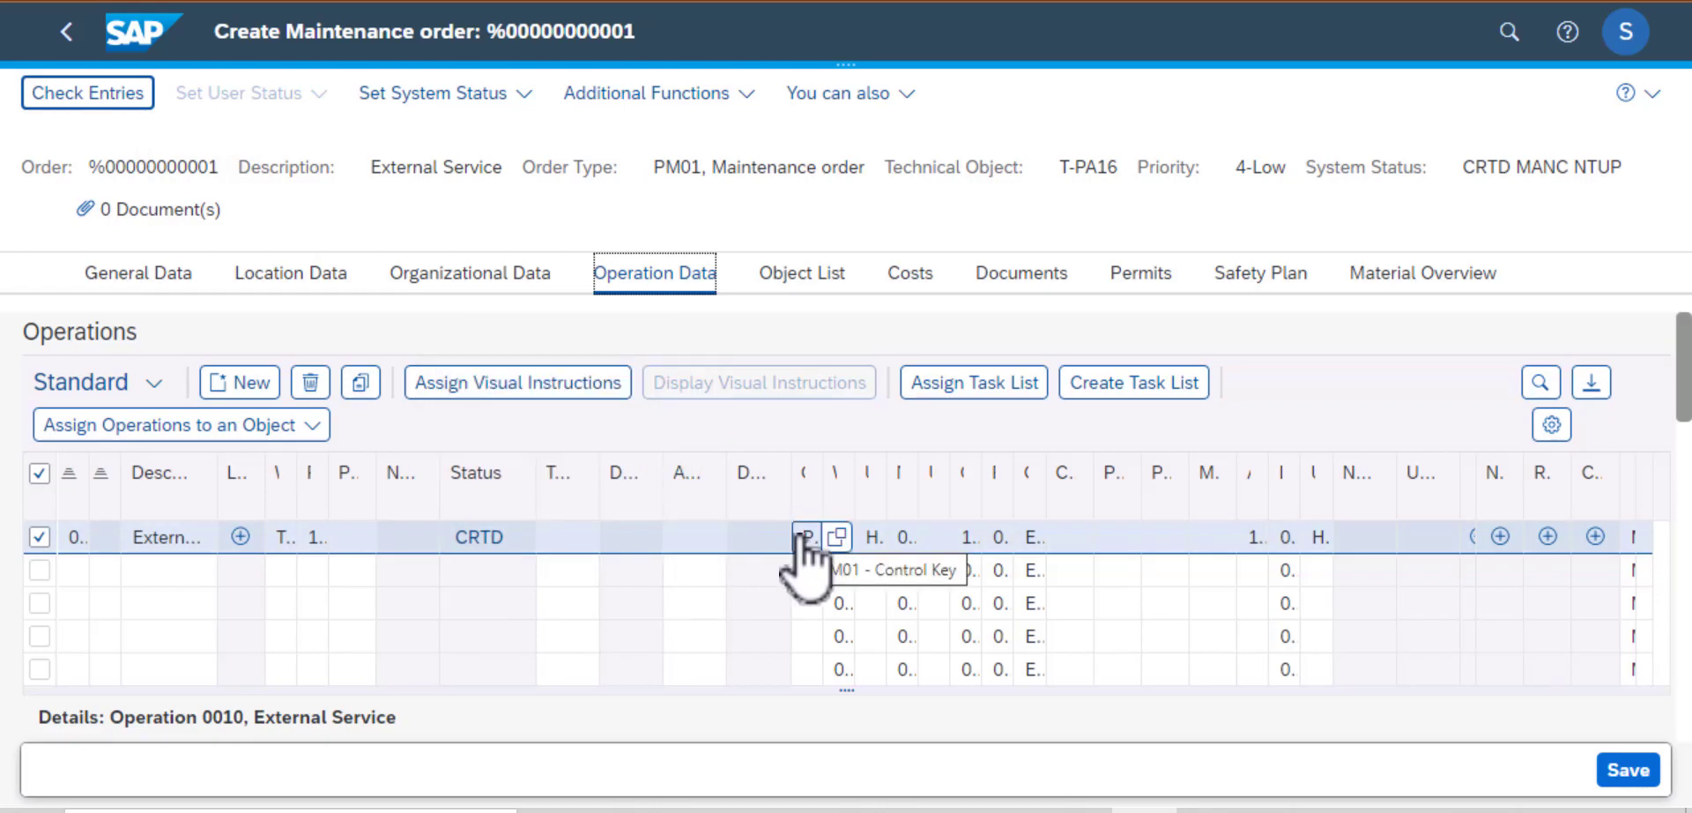
pyautogui.click(802, 537)
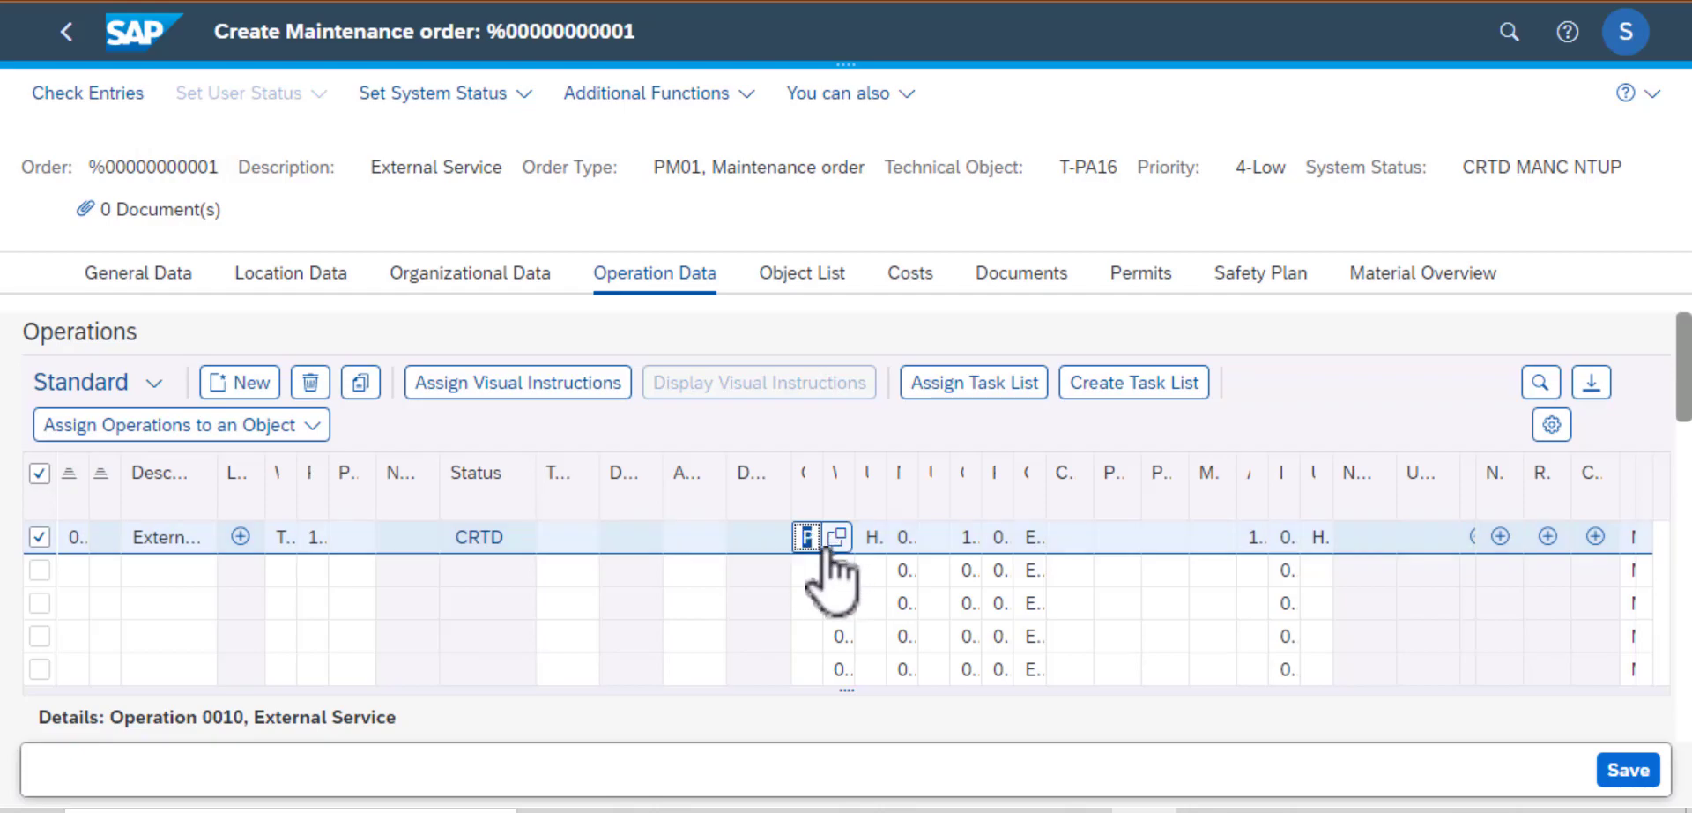
# - Set operation 0010's control key to PM03 and commit the row
pyautogui.click(838, 536)
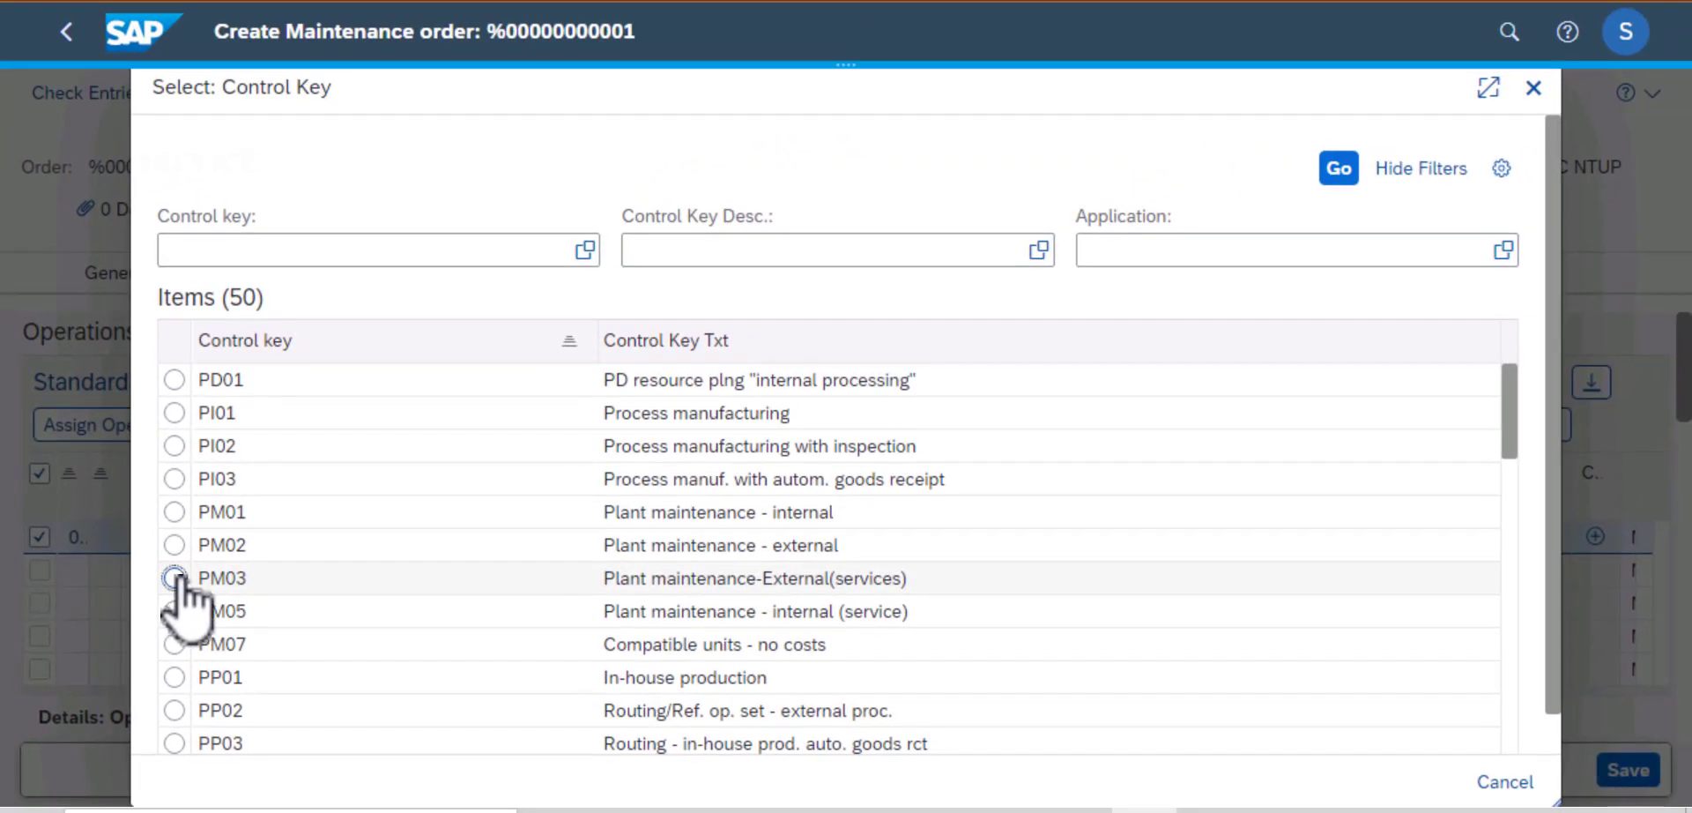
pyautogui.click(77, 472)
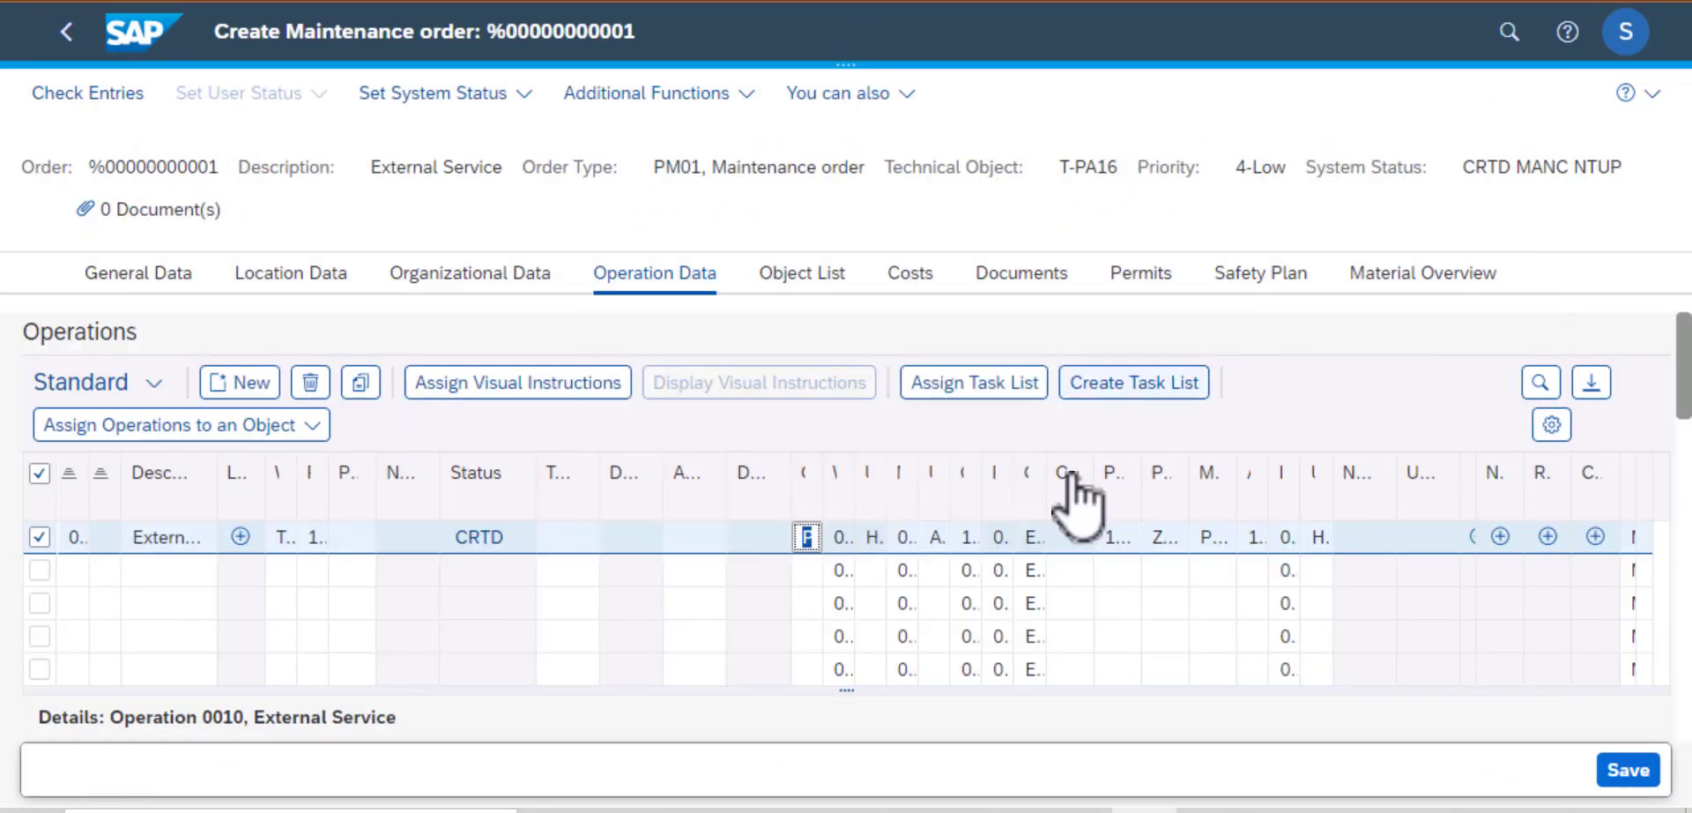
pyautogui.click(936, 538)
pyautogui.click(901, 536)
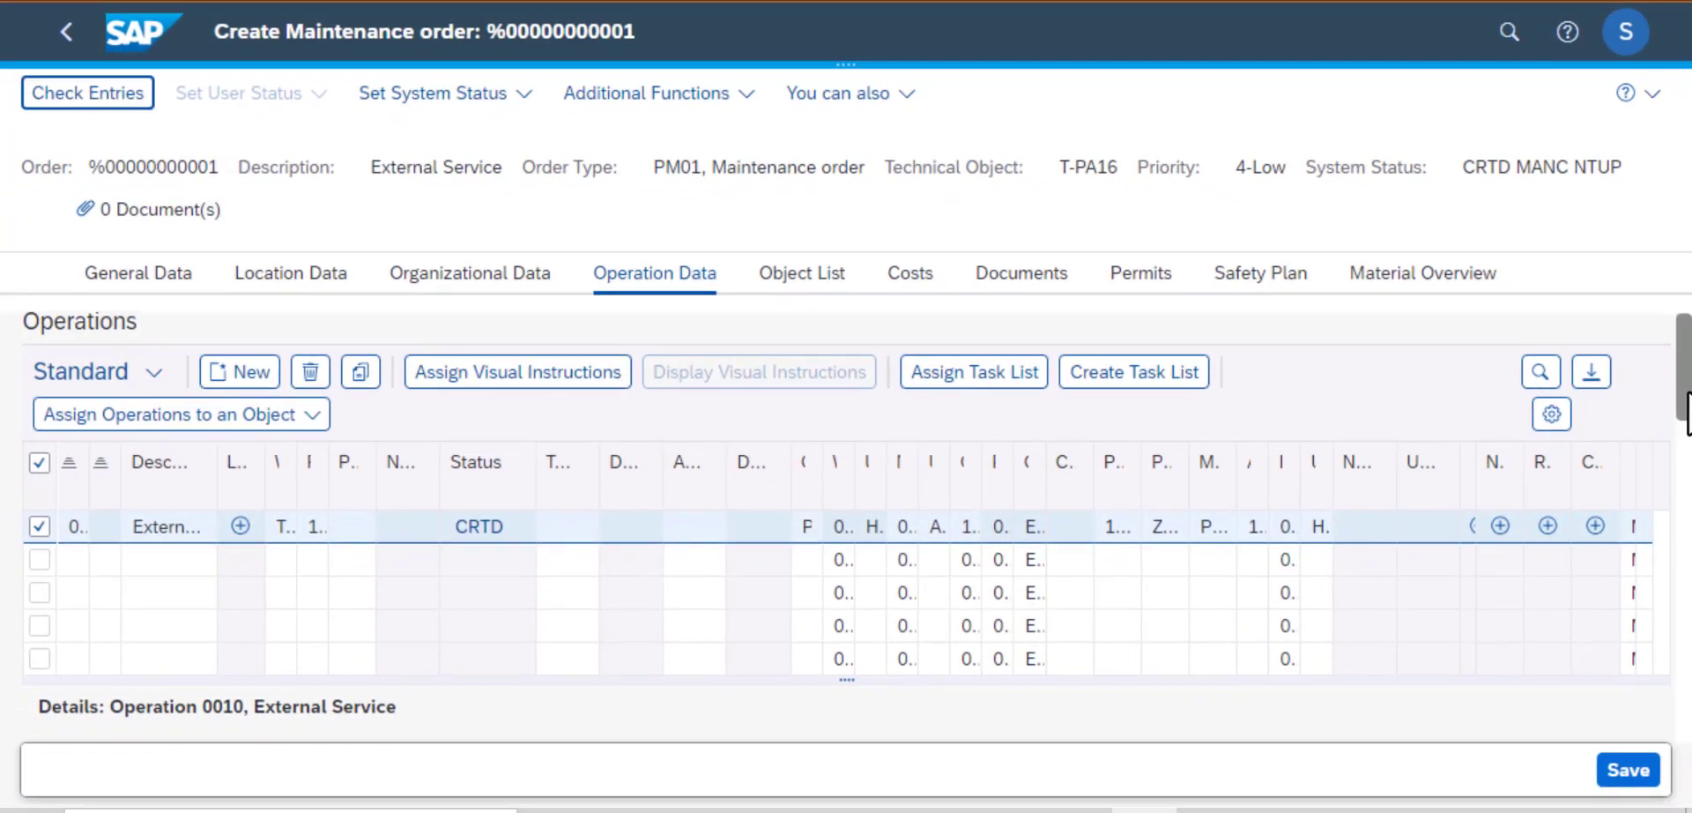
# - Enter T-PM01 as the vendor in operation 0010's External Data
pyautogui.scroll(-3, 1688, 414)
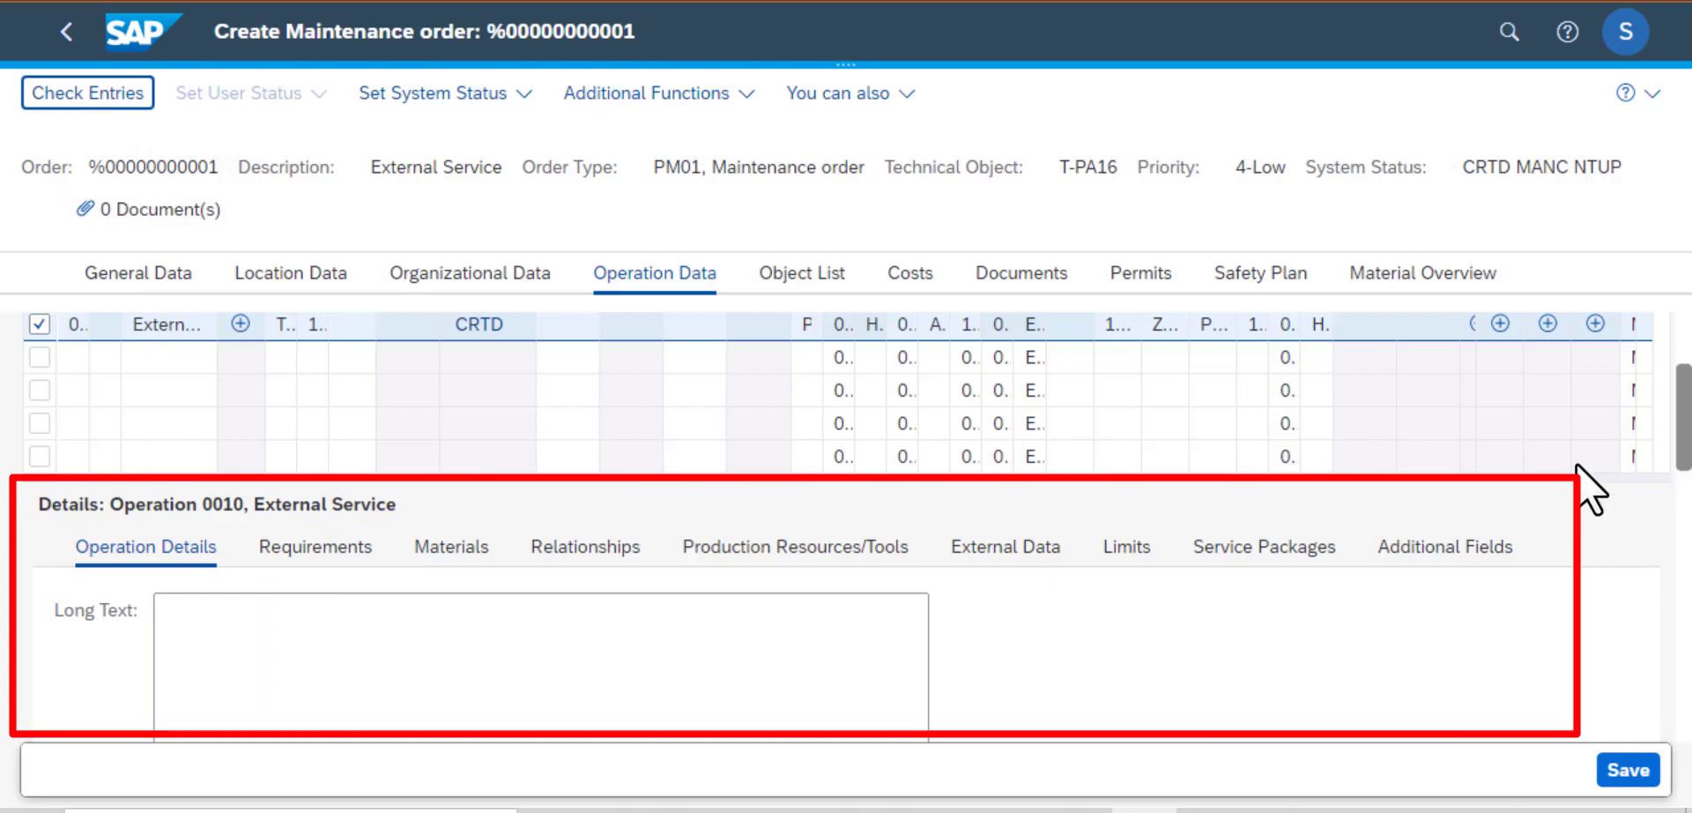
pyautogui.click(1049, 548)
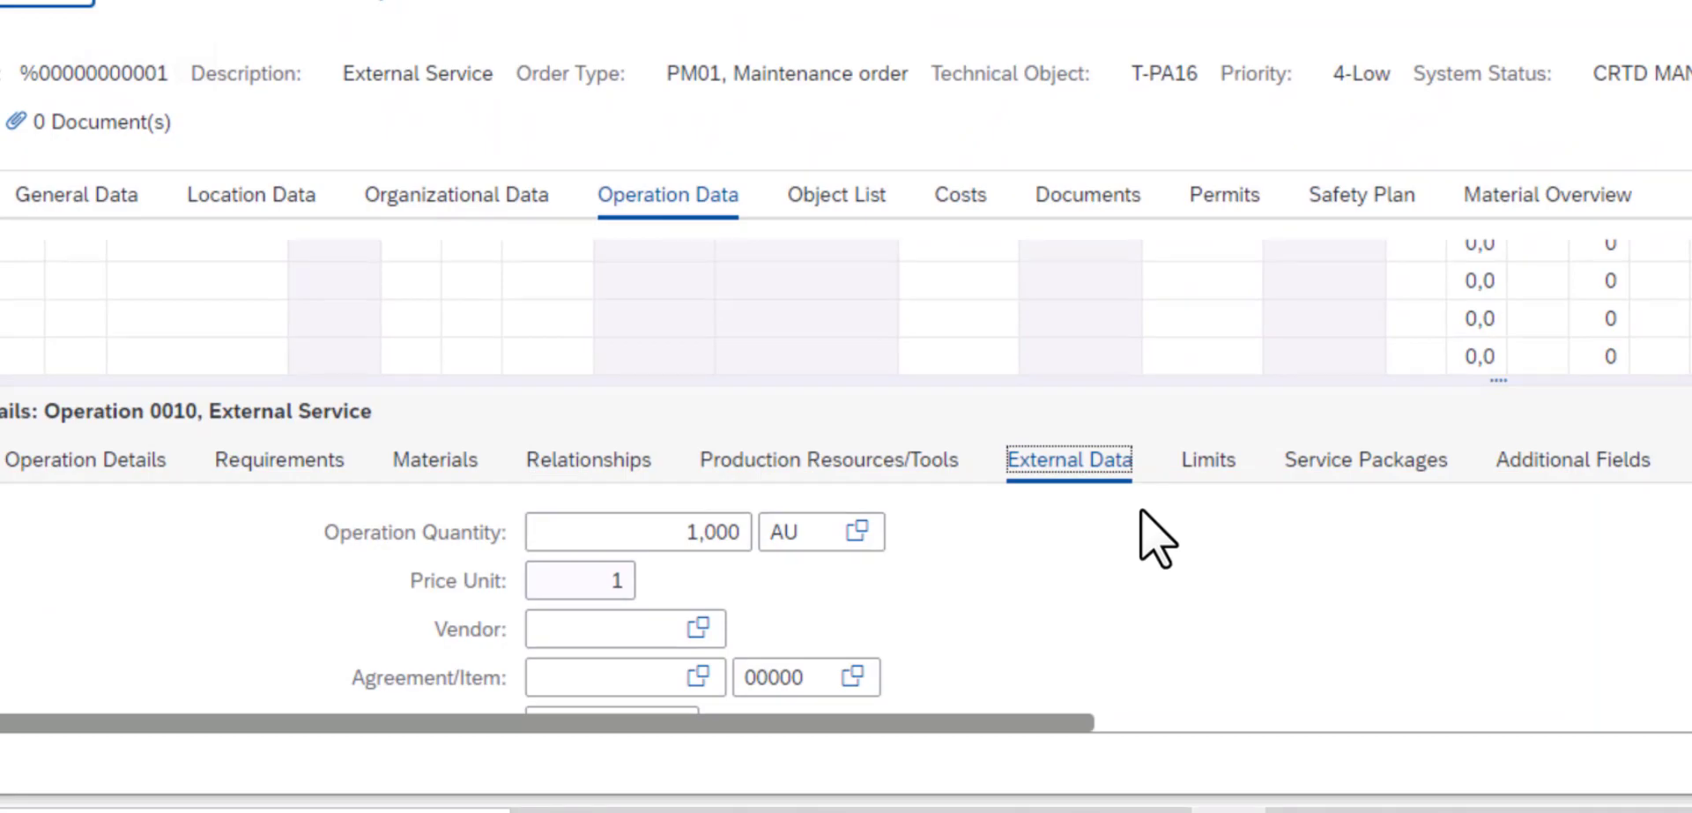
pyautogui.click(640, 633)
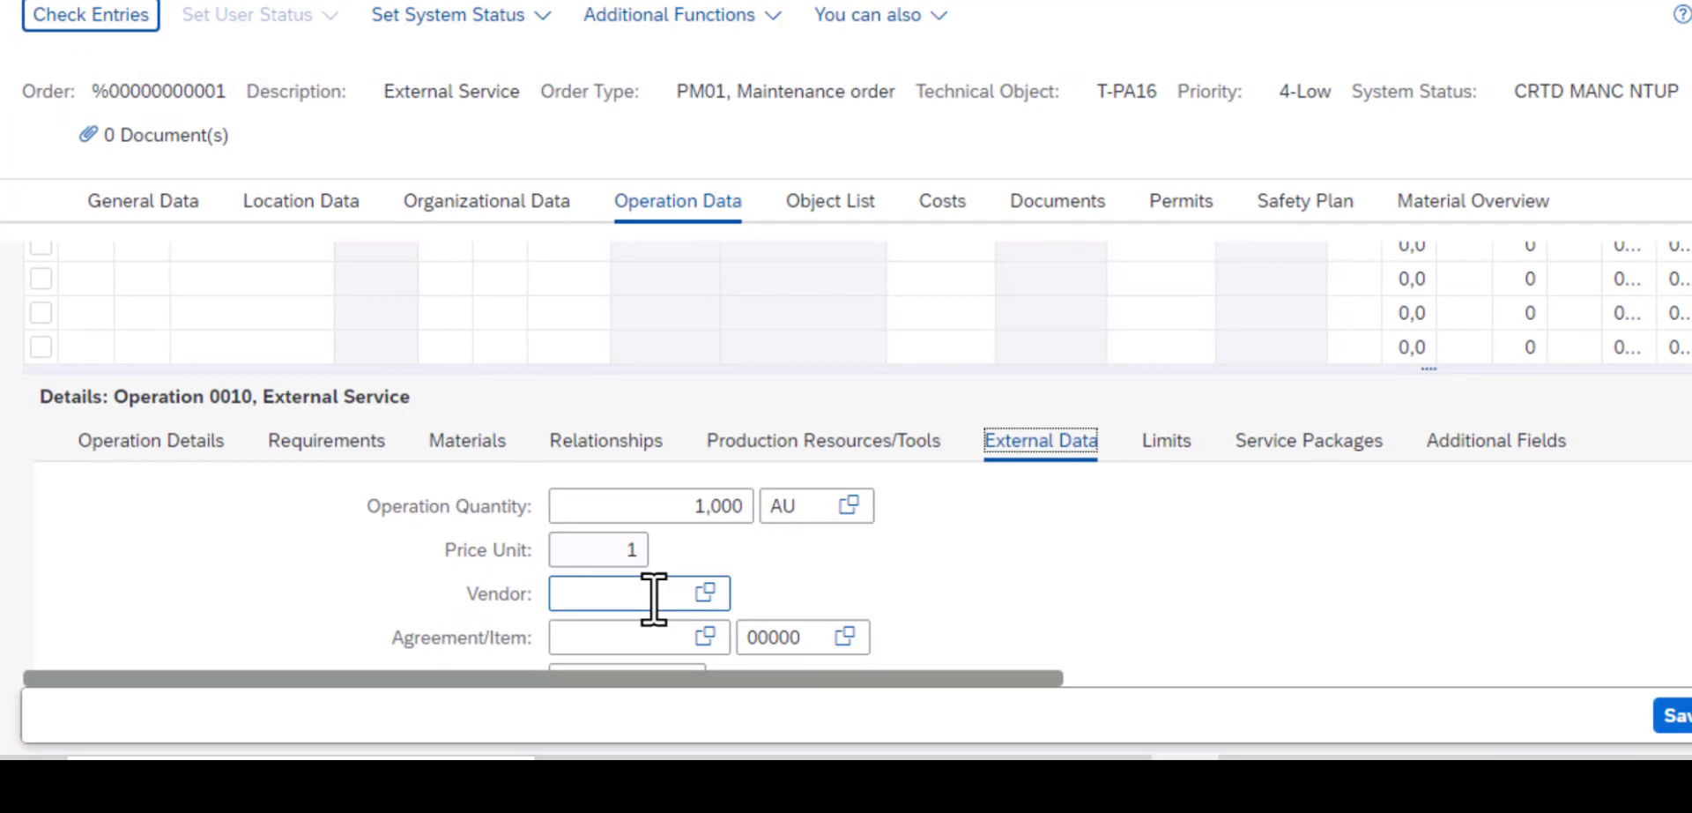
pyautogui.click(653, 597)
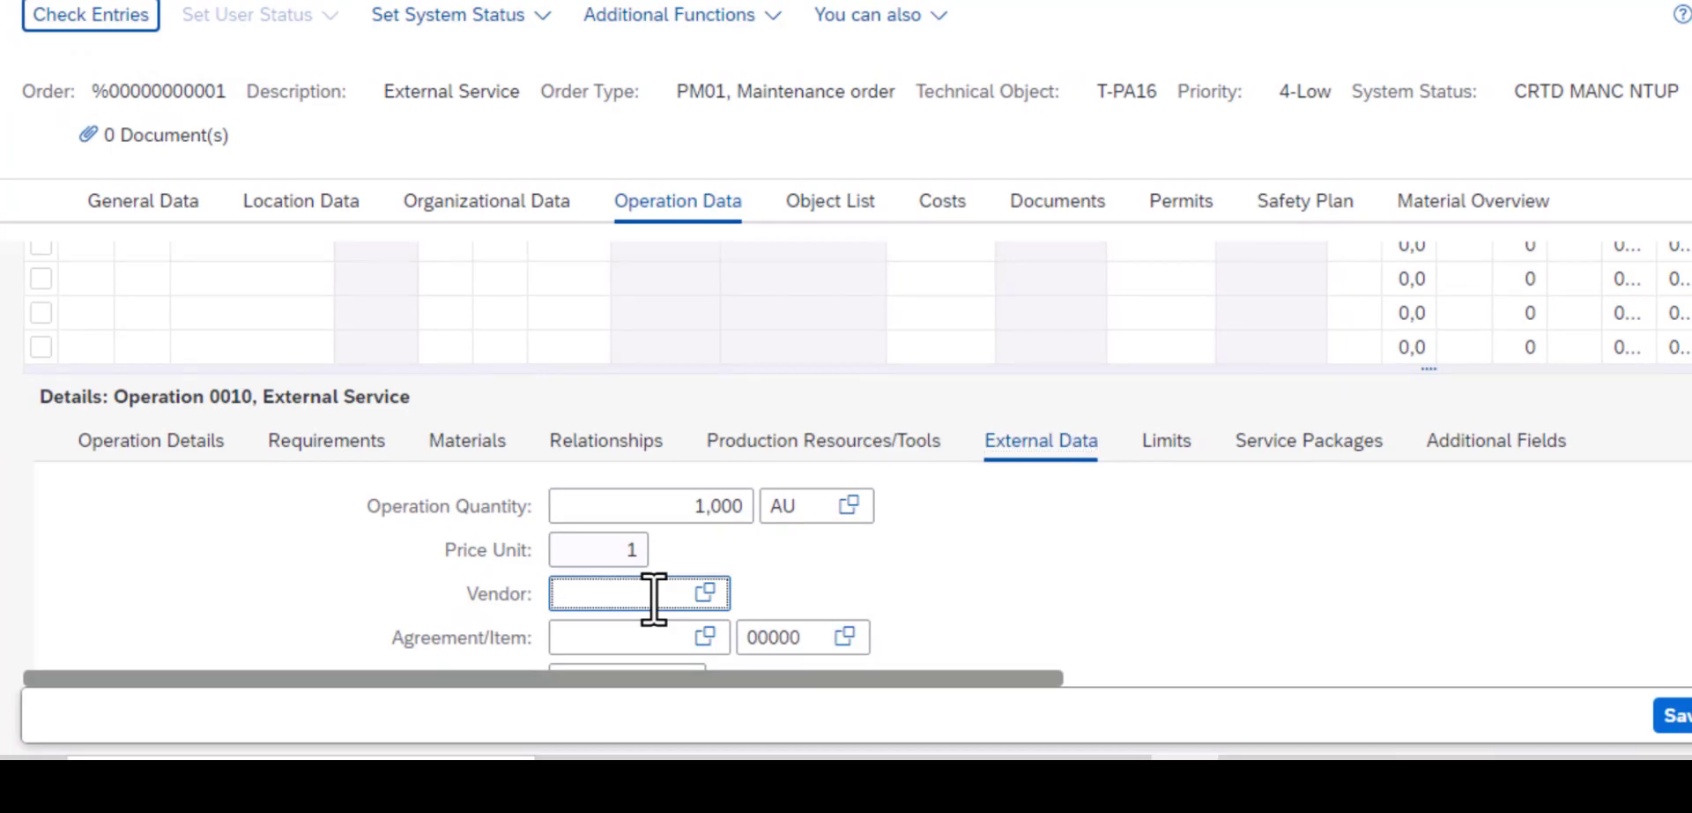
pyautogui.write('T-PM01')
pyautogui.click(869, 617)
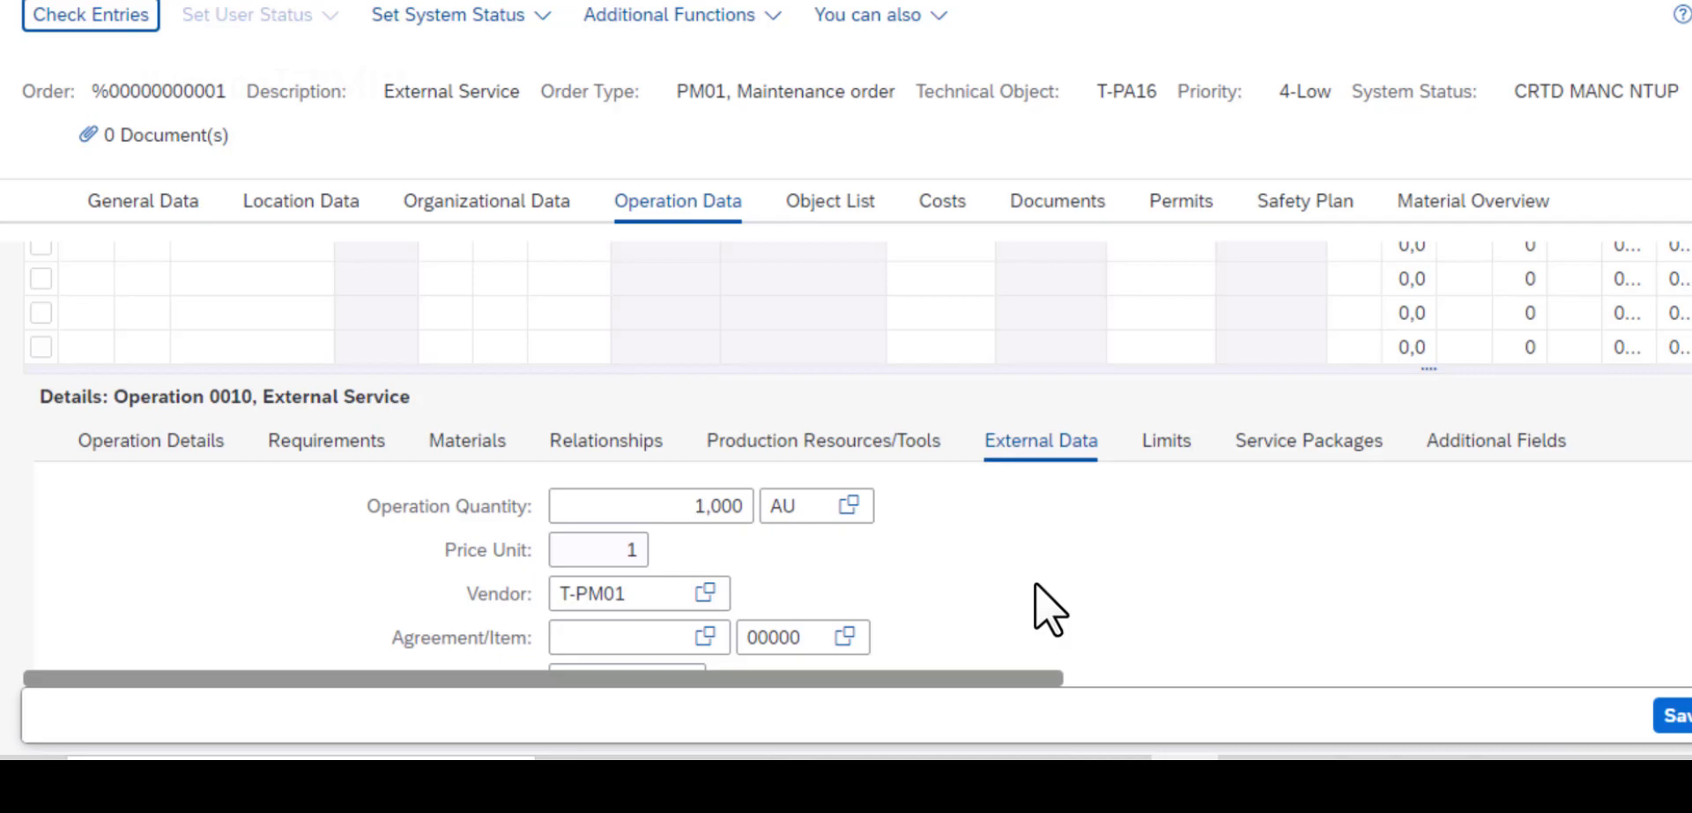
# - Go to operation 0010's Service Packages and bring up the Service Selection choices
pyautogui.click(1302, 441)
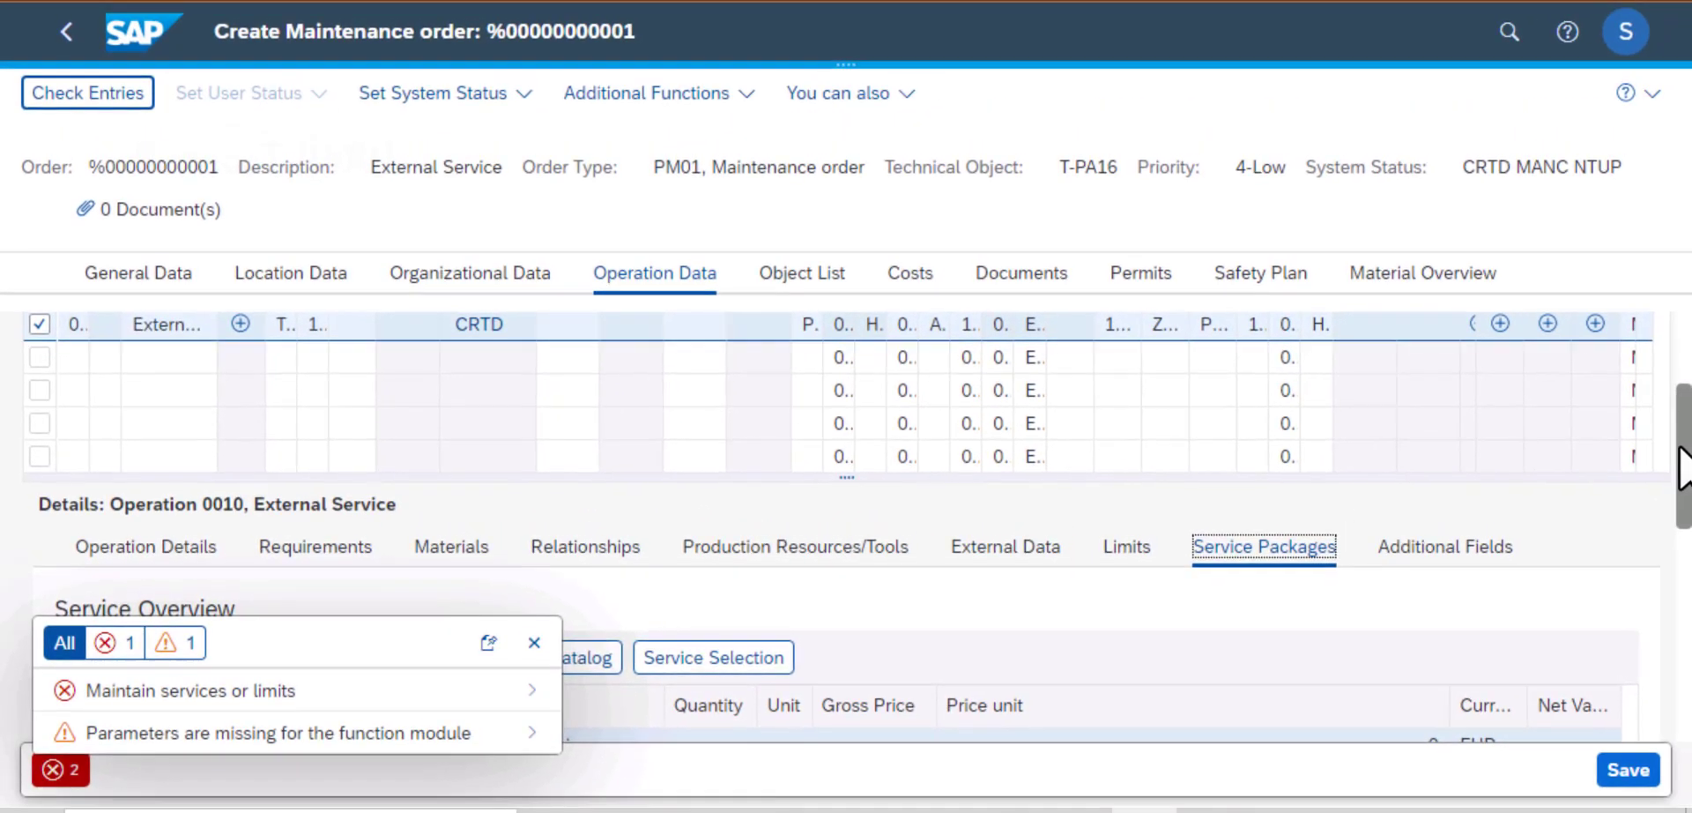
pyautogui.moveTo(1684, 492); pyautogui.dragTo(1685, 526)
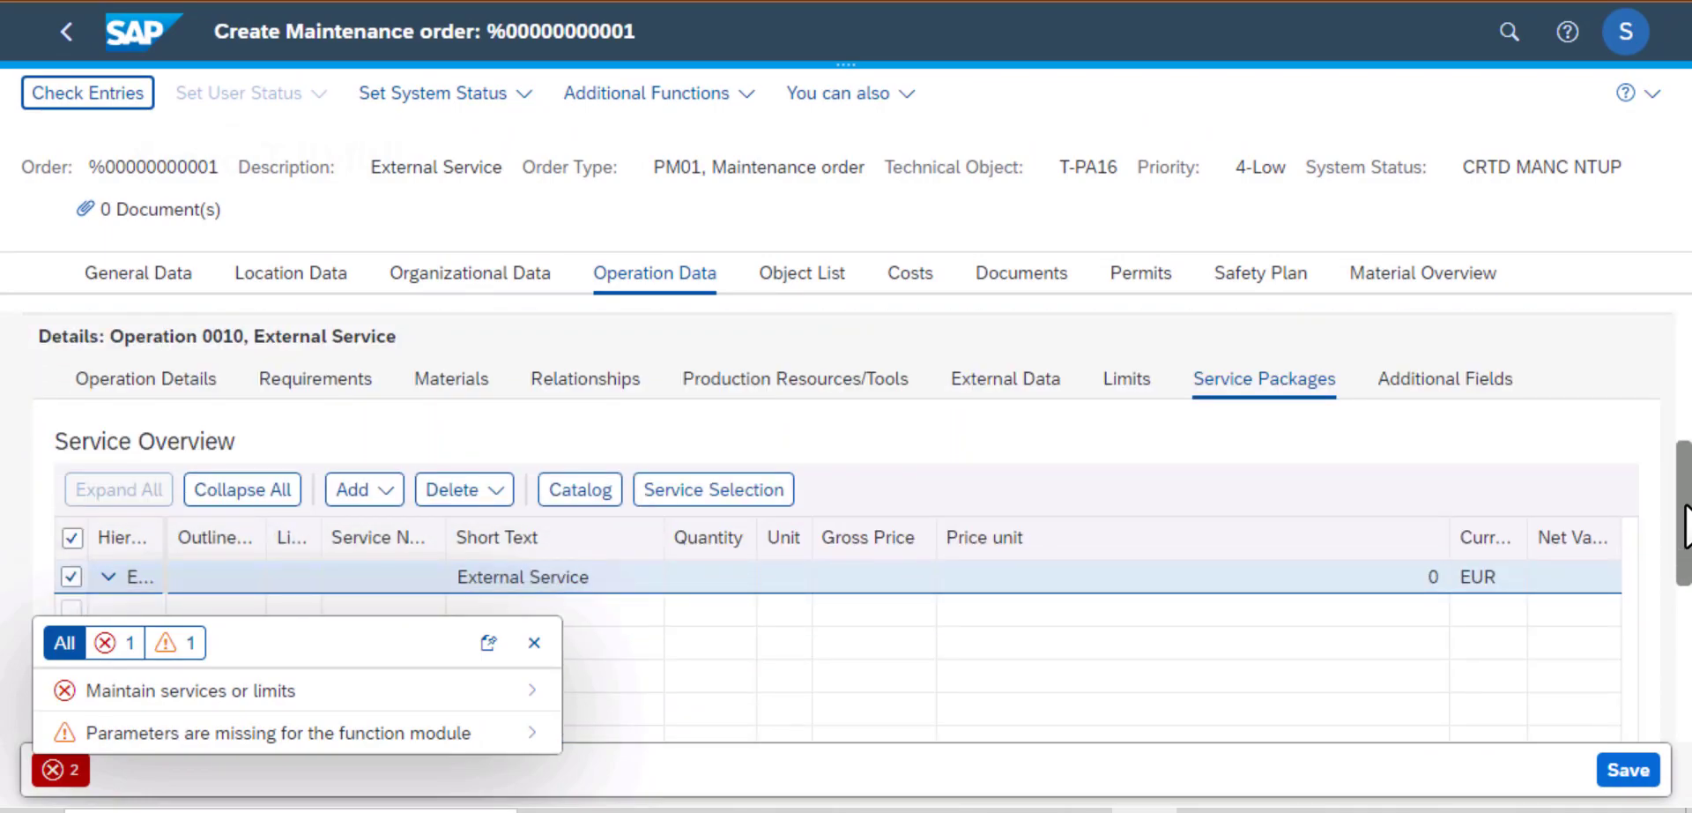
pyautogui.moveTo(1686, 526); pyautogui.dragTo(1688, 566)
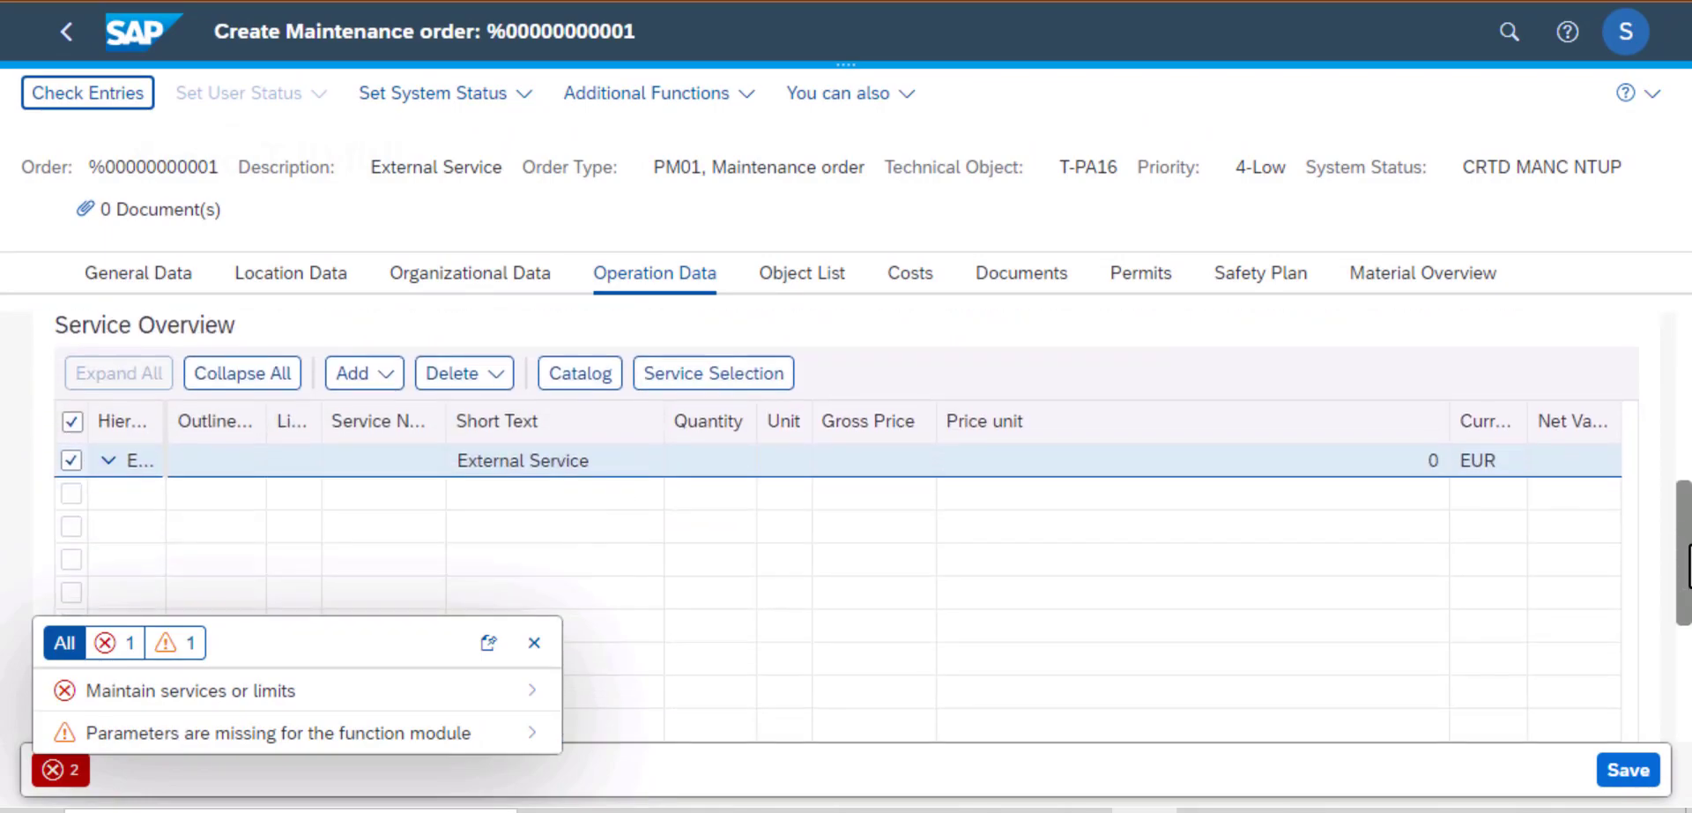
pyautogui.click(751, 378)
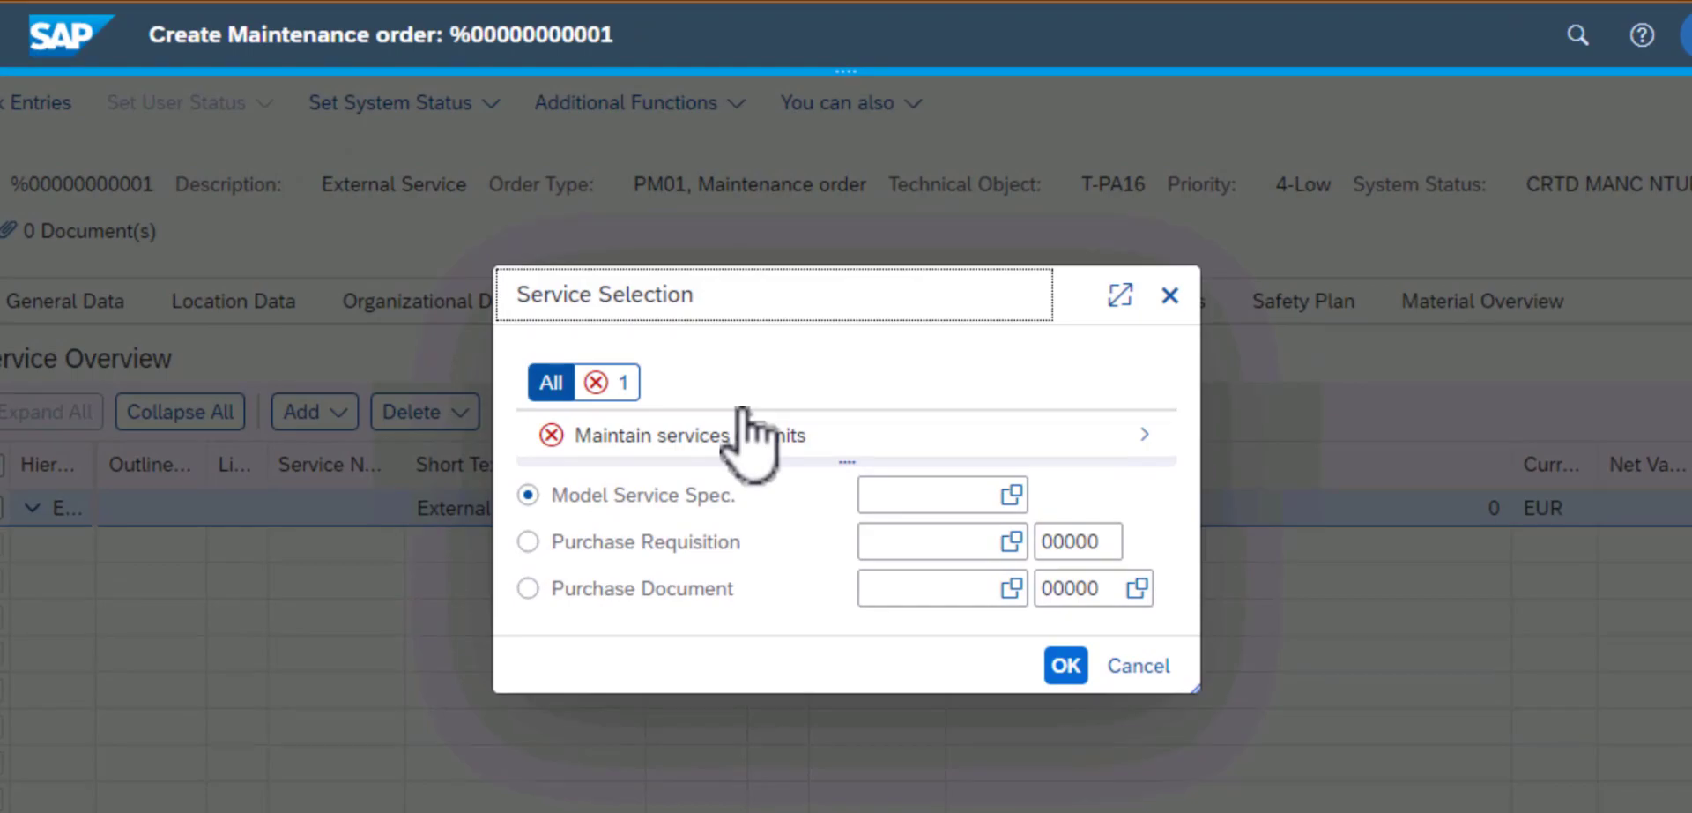
# - Pick model service spec T-PM-SRV from the suggestions and confirm it as the source
pyautogui.click(898, 491)
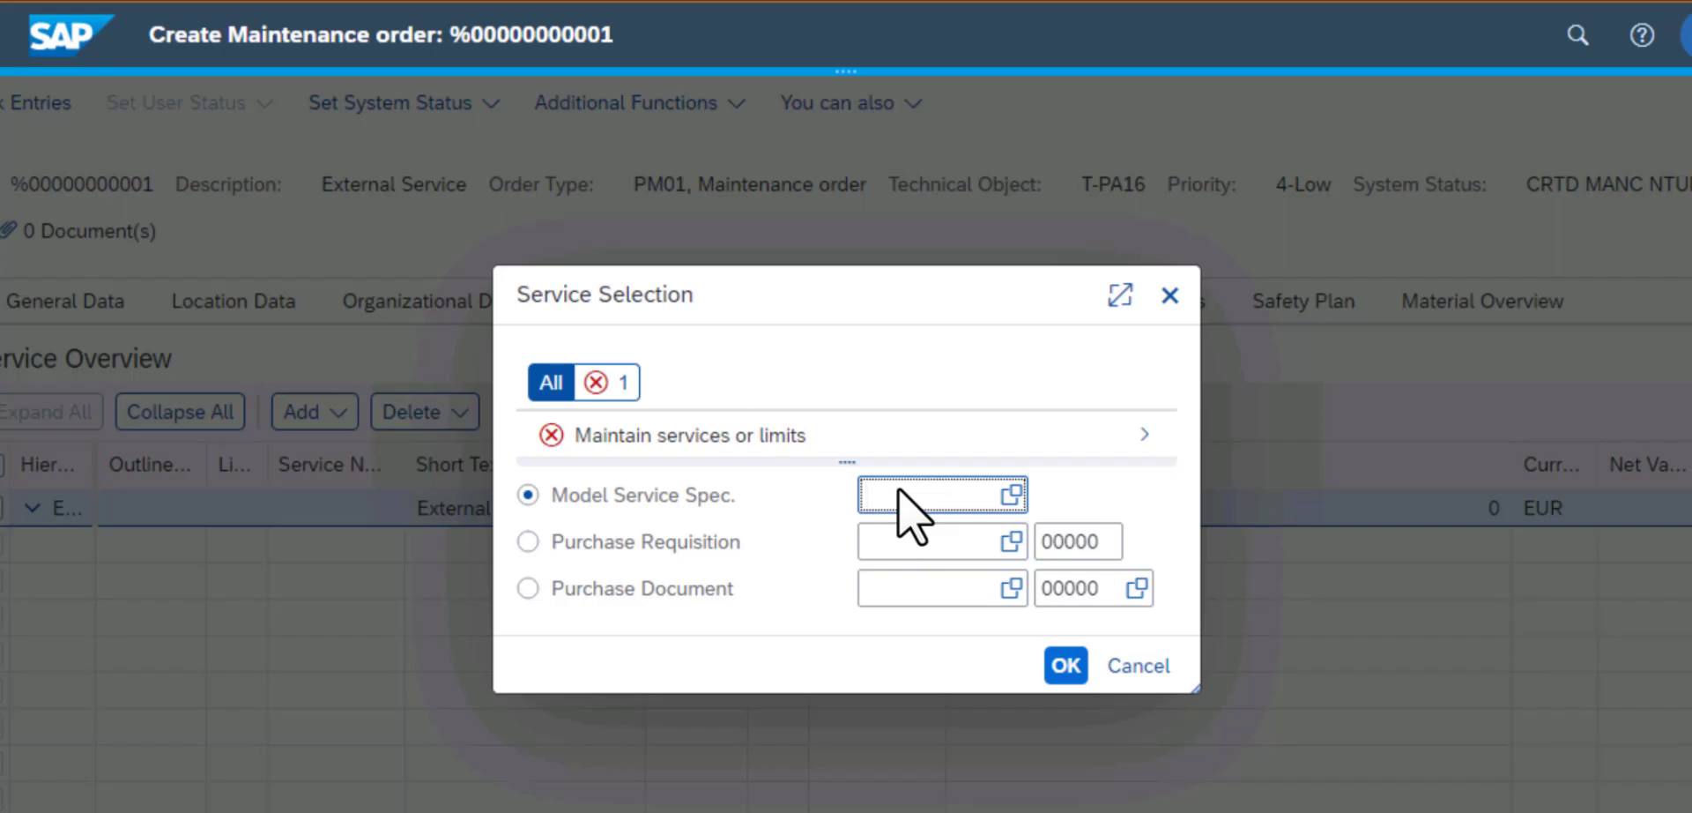
pyautogui.write('T-PM')
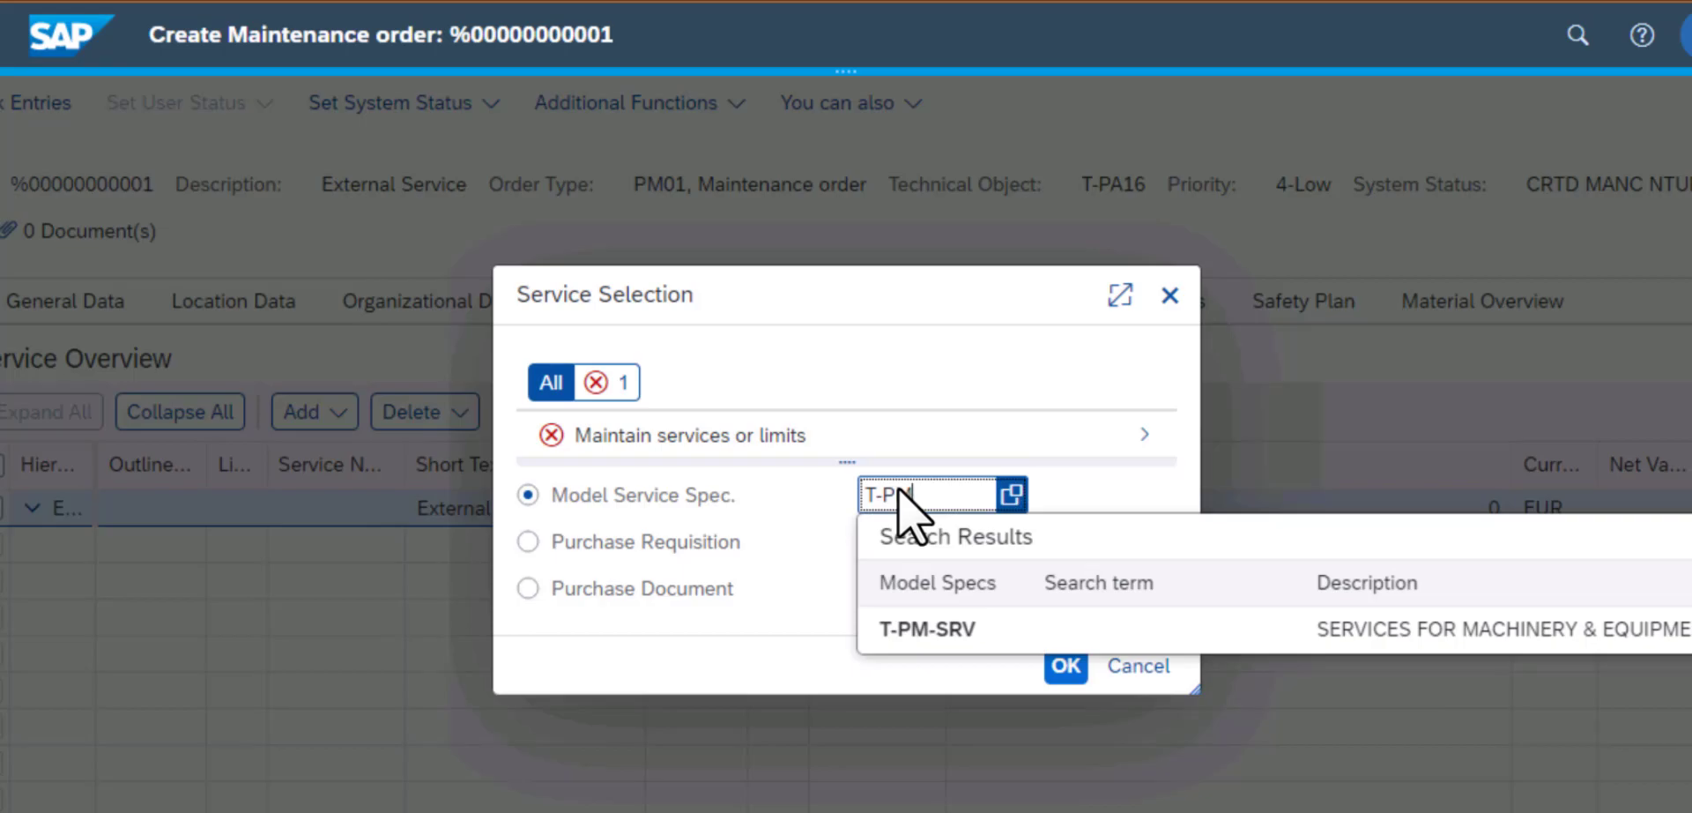
pyautogui.click(908, 629)
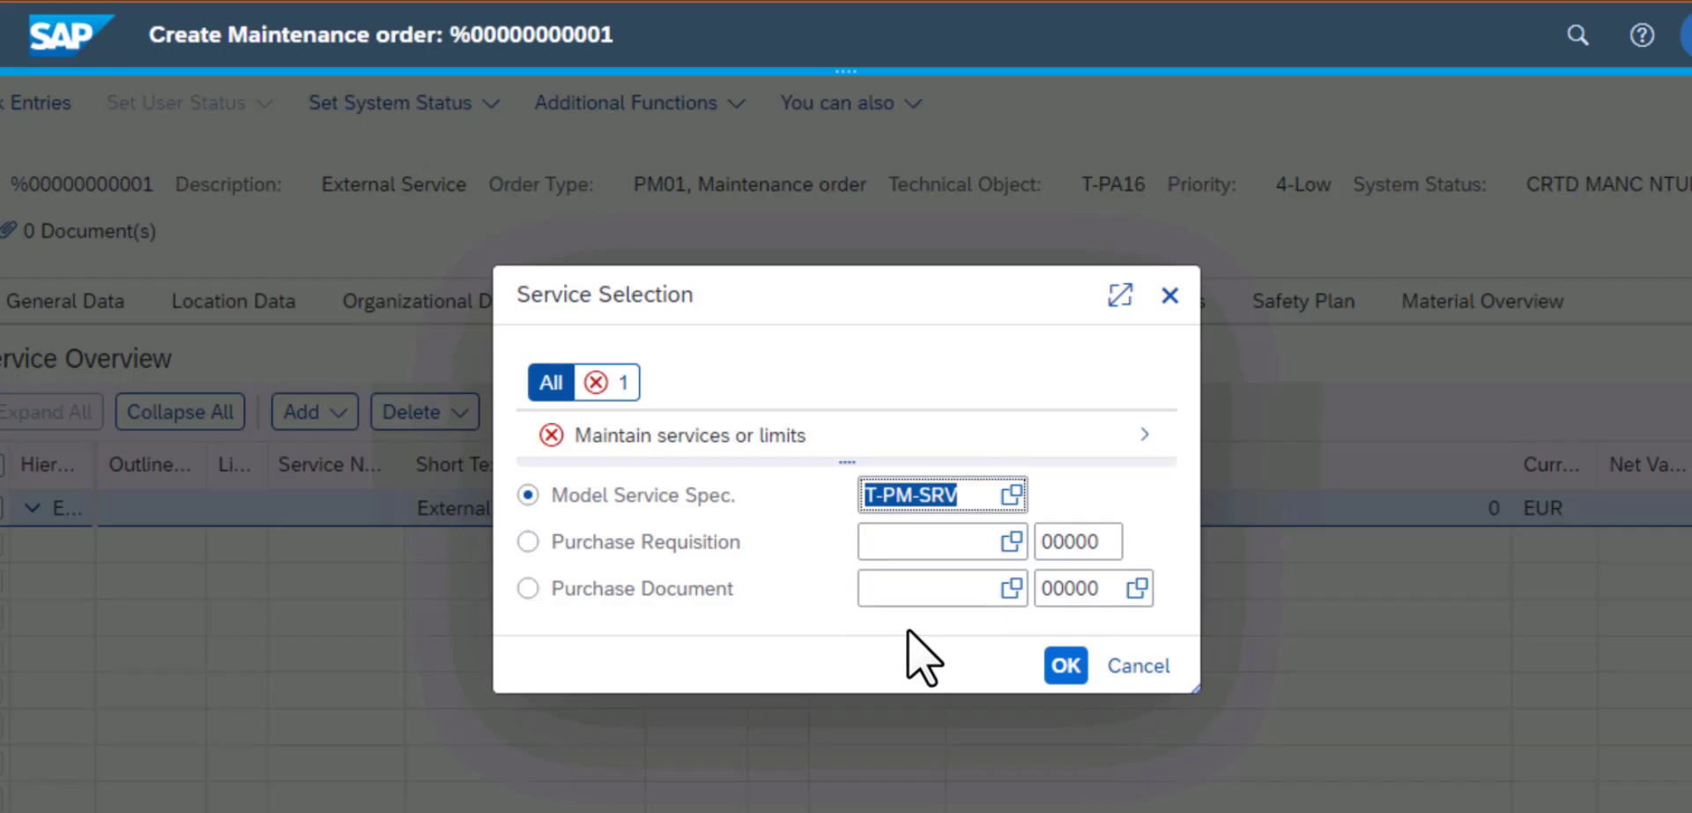
pyautogui.click(1012, 495)
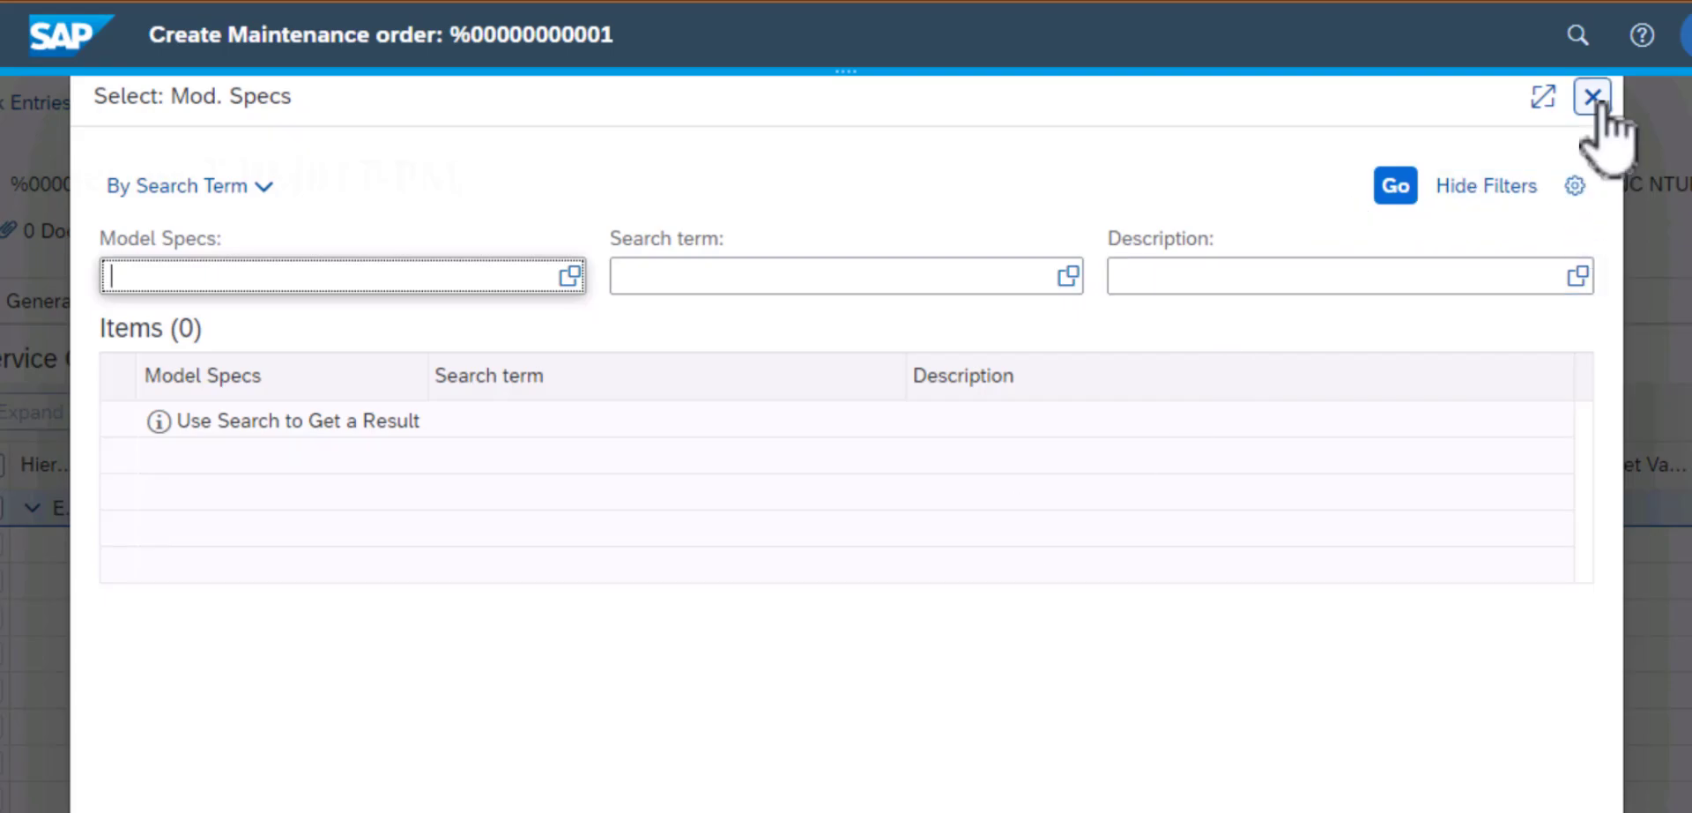
pyautogui.press('Escape')
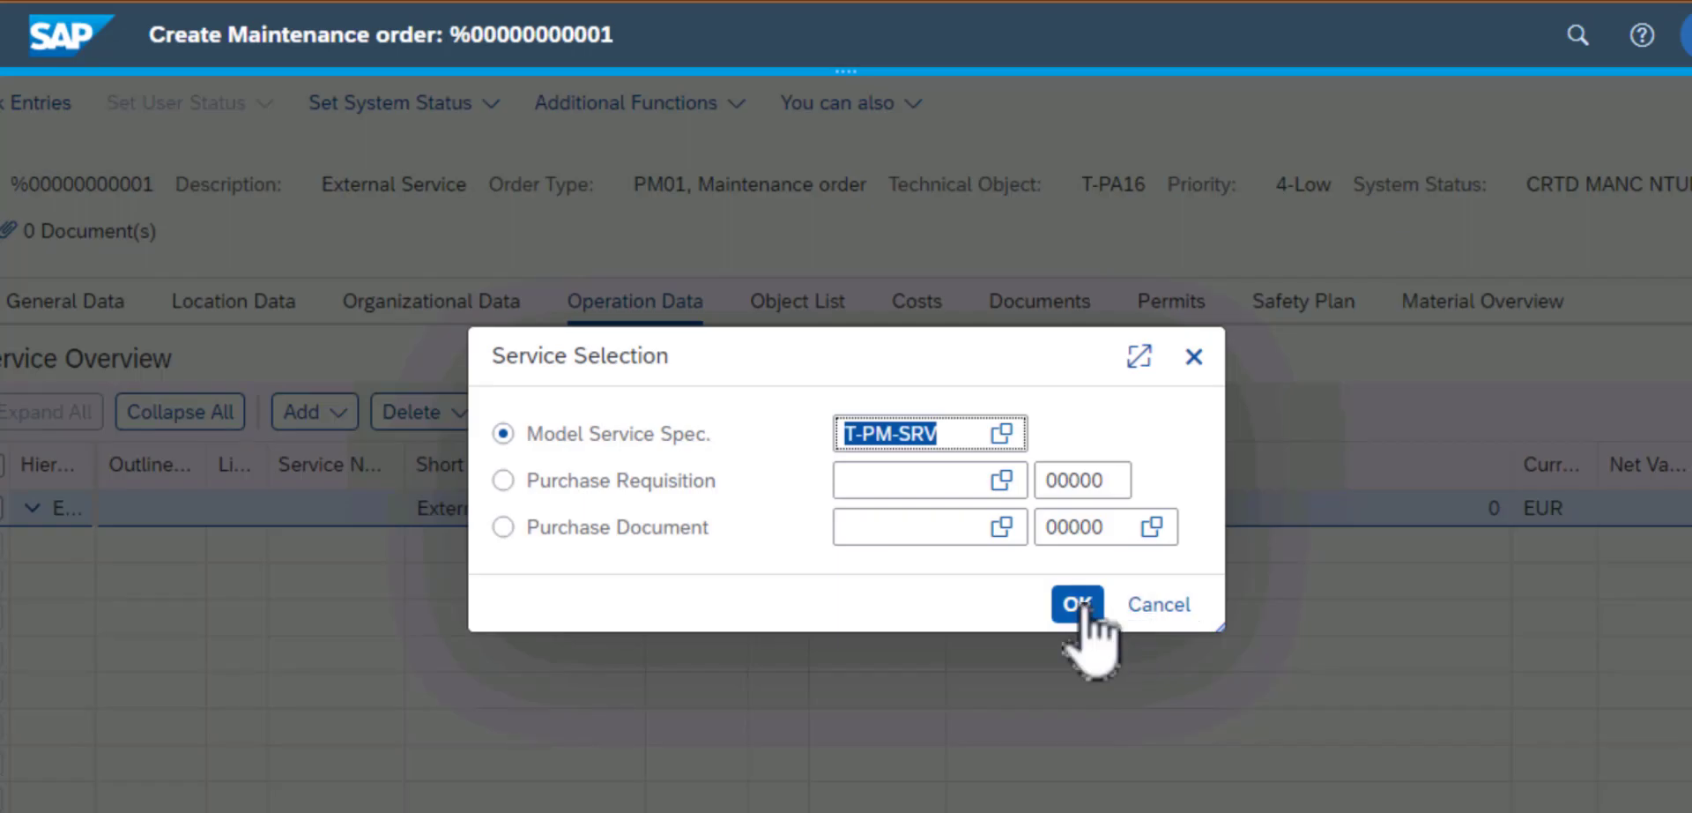
pyautogui.click(1084, 607)
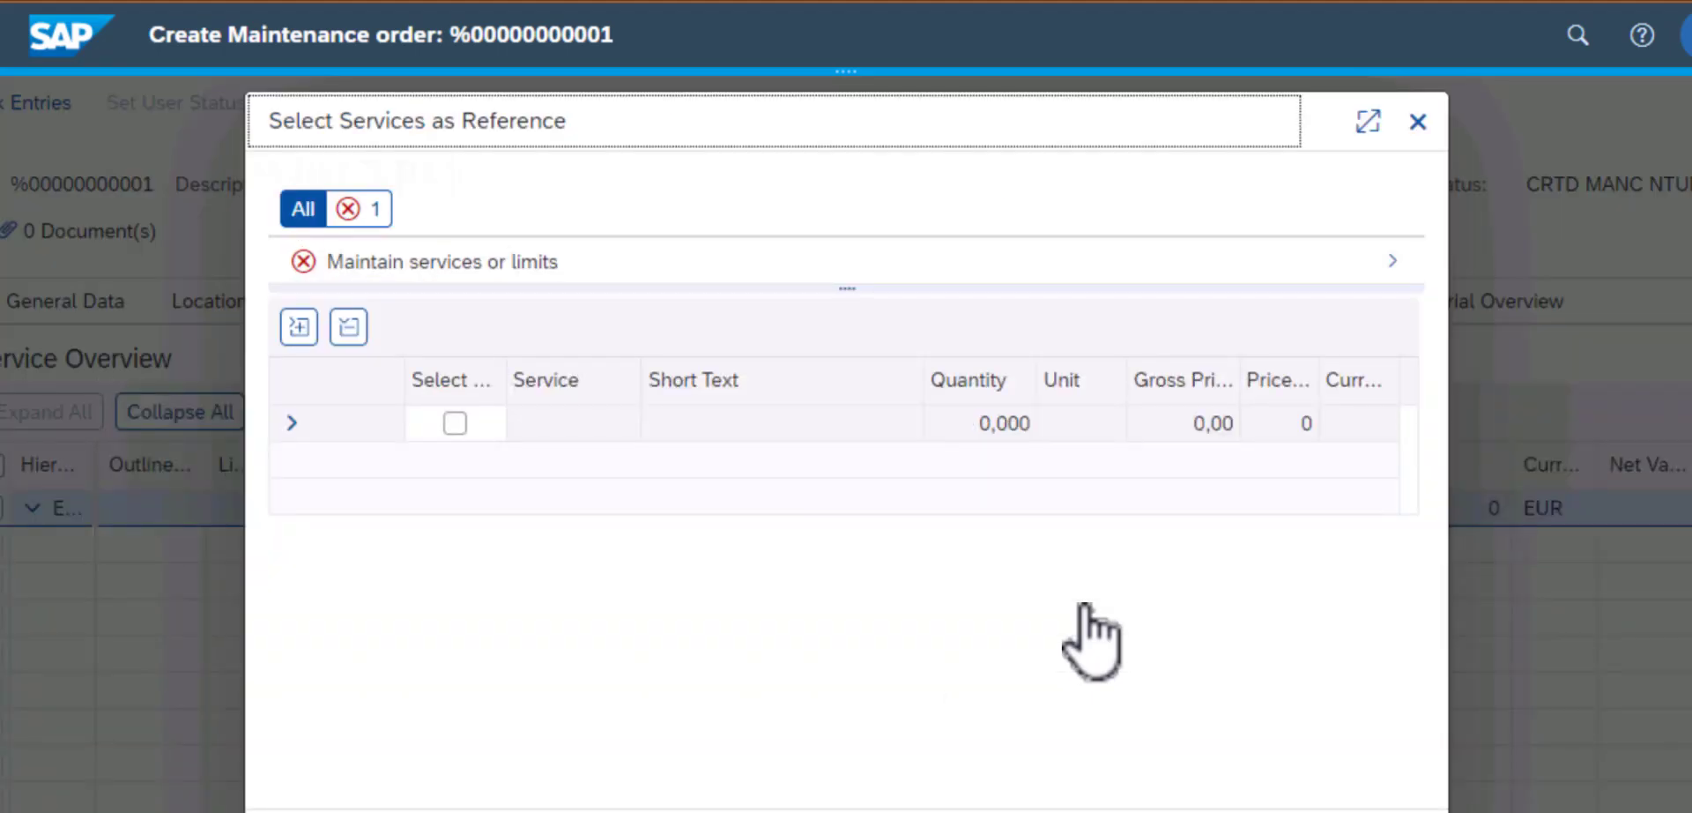
# - Tick Monthly Inspection Hydraulic and Refill transmission oil under Services for Pumps and confirm
pyautogui.click(293, 425)
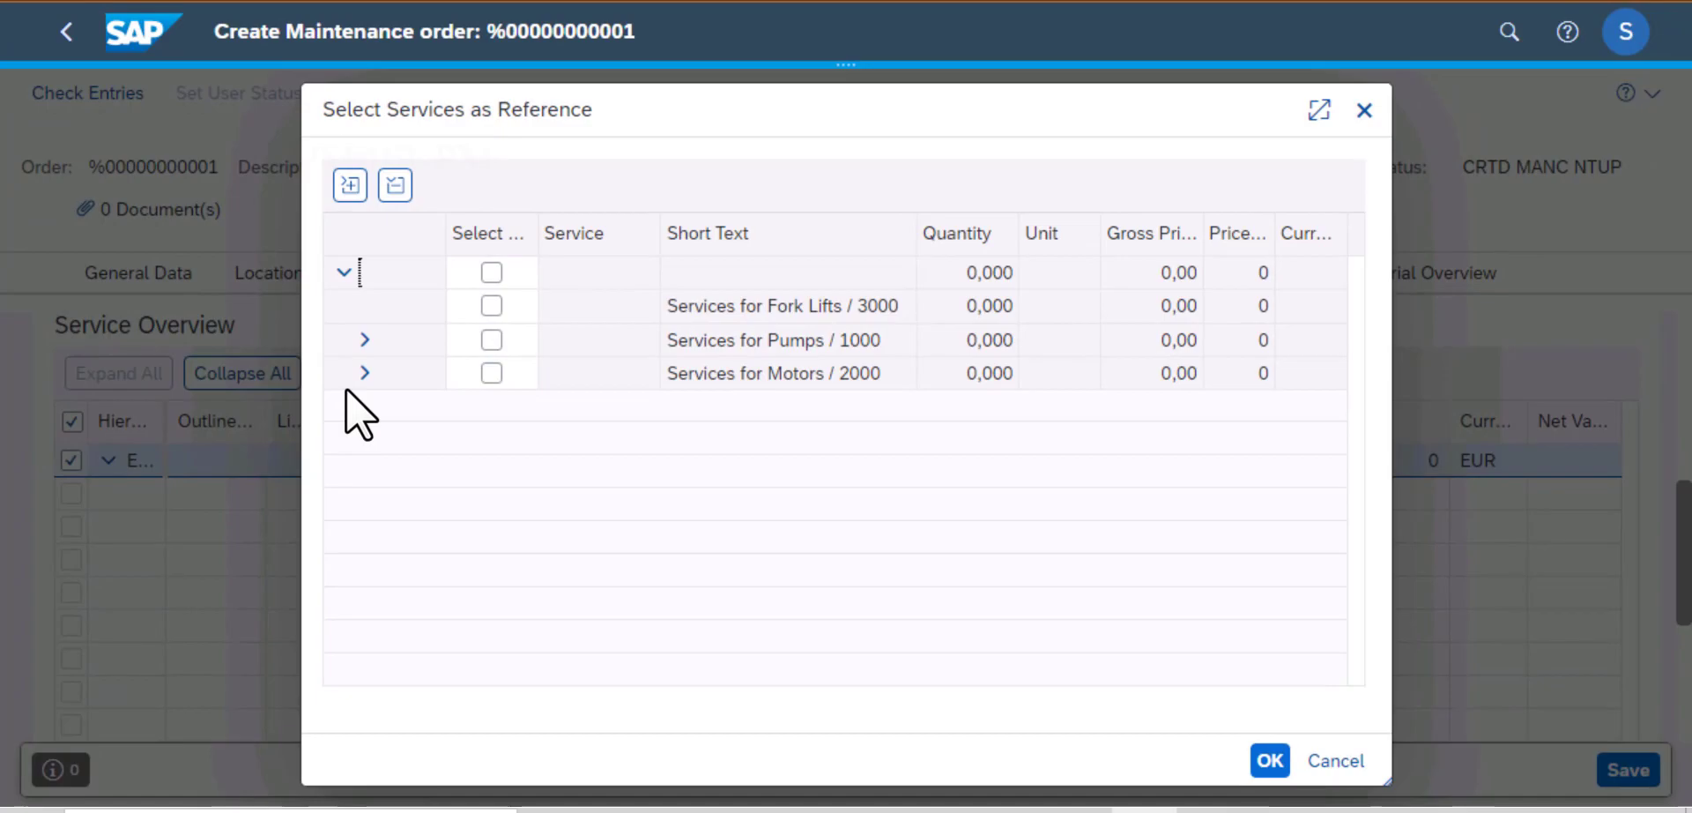
pyautogui.click(490, 340)
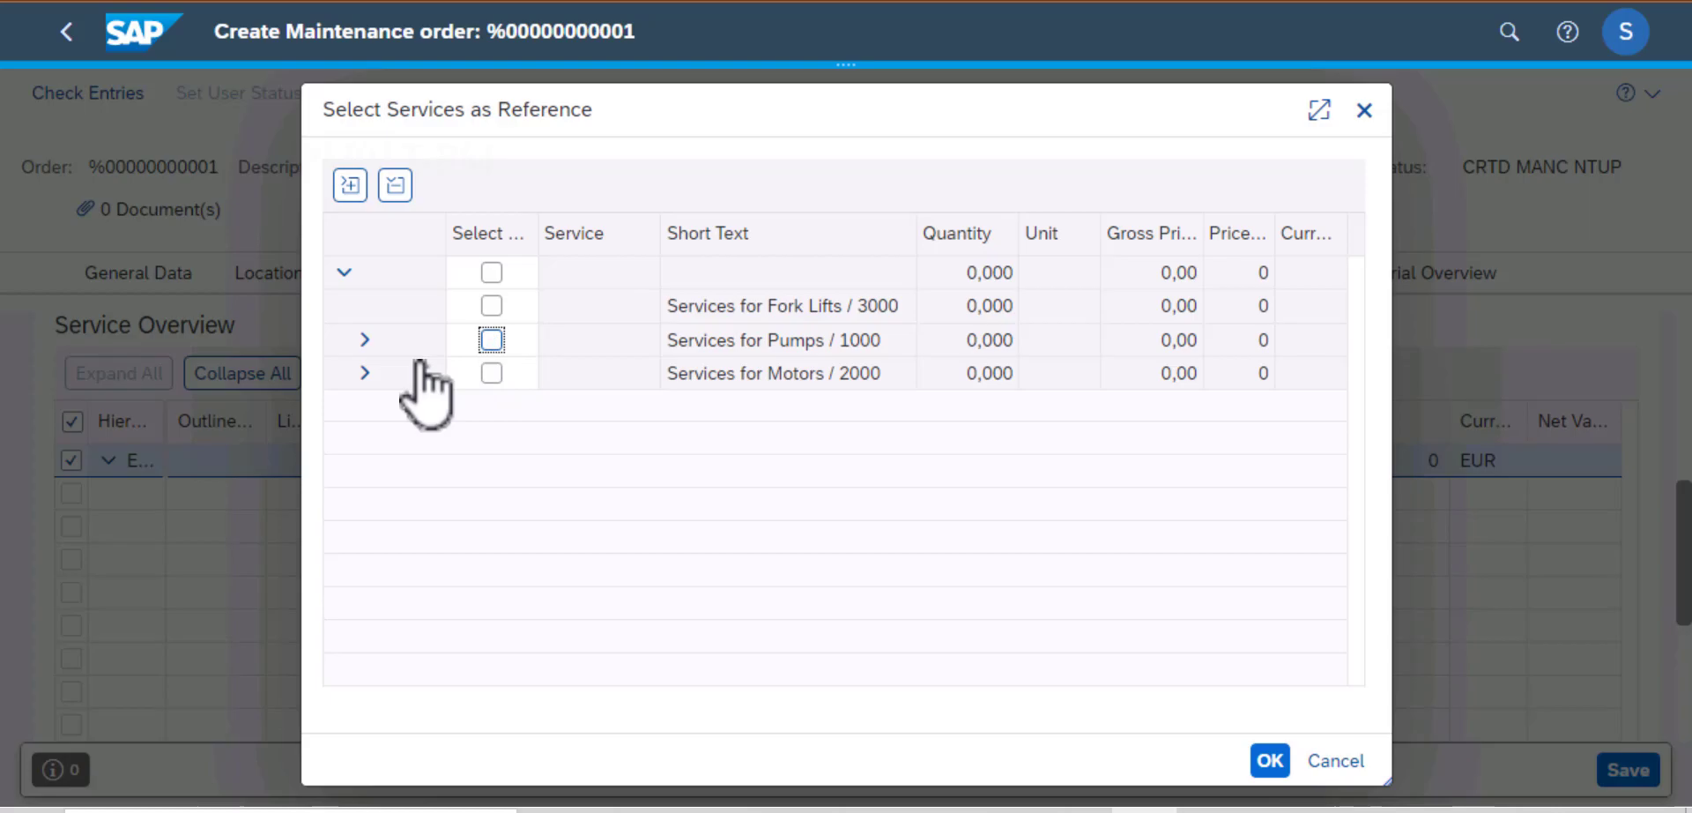
pyautogui.click(365, 340)
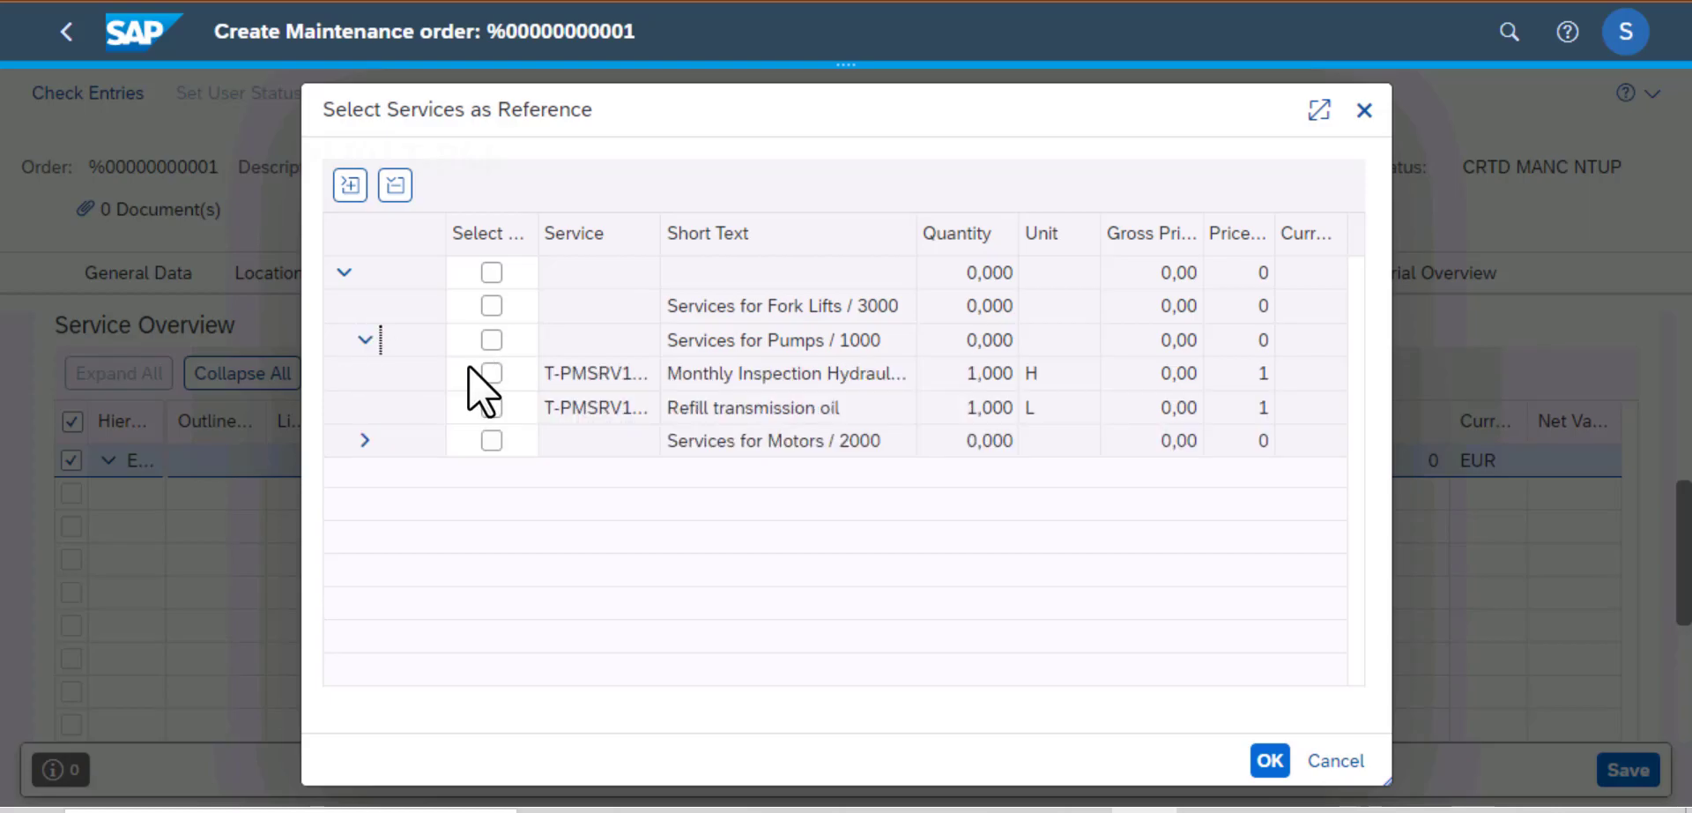
pyautogui.click(491, 373)
pyautogui.click(1278, 761)
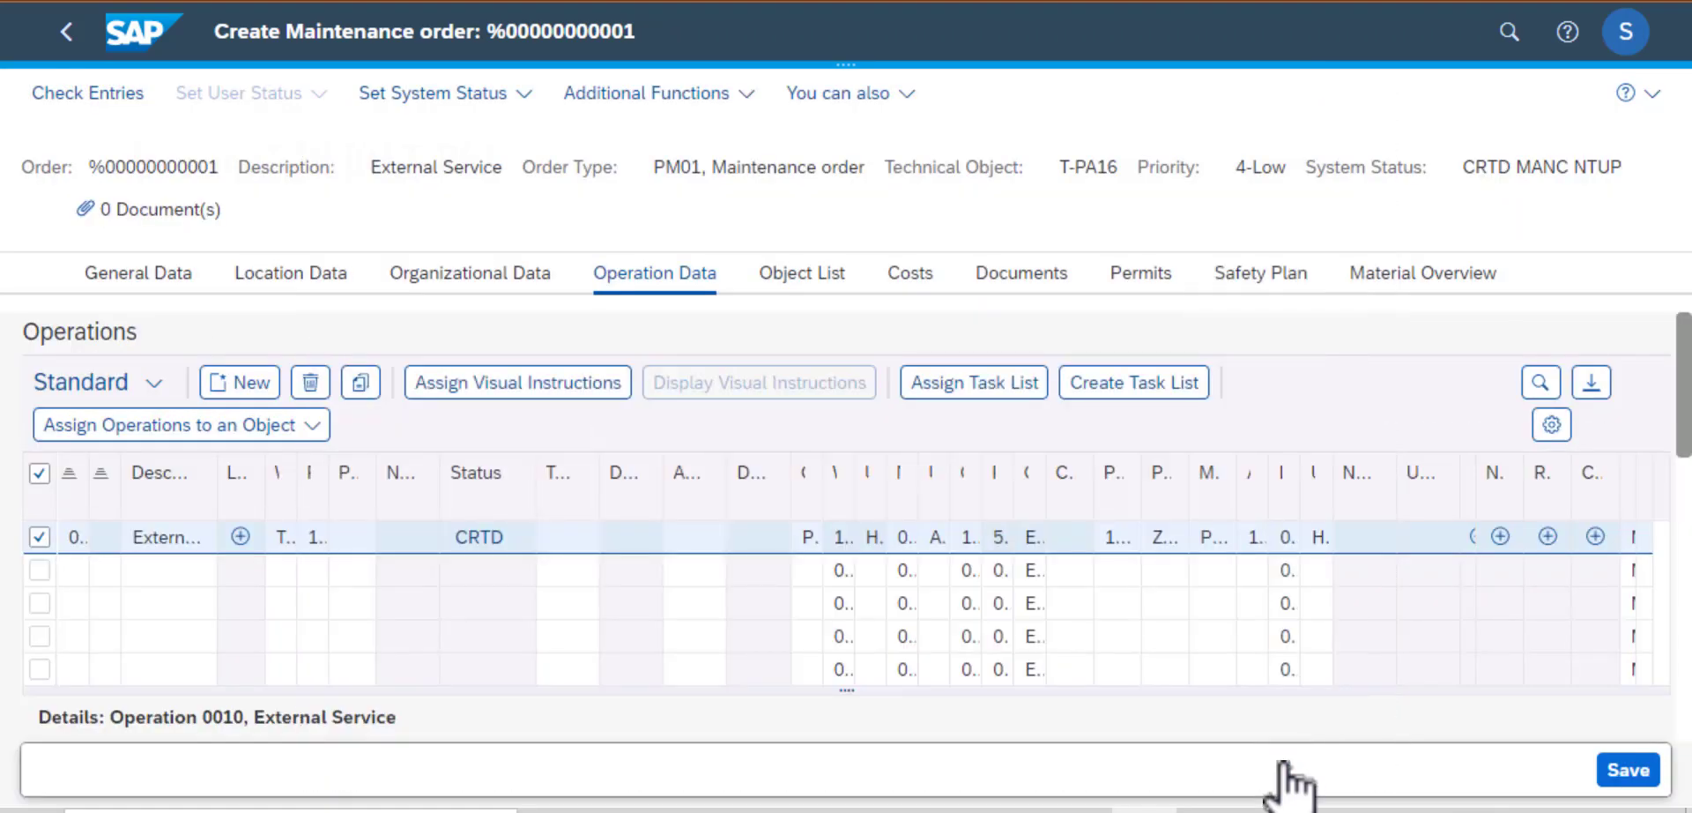
# - Save the order and check the new order number and status CRTD MANC NMAT PRC
pyautogui.click(1625, 774)
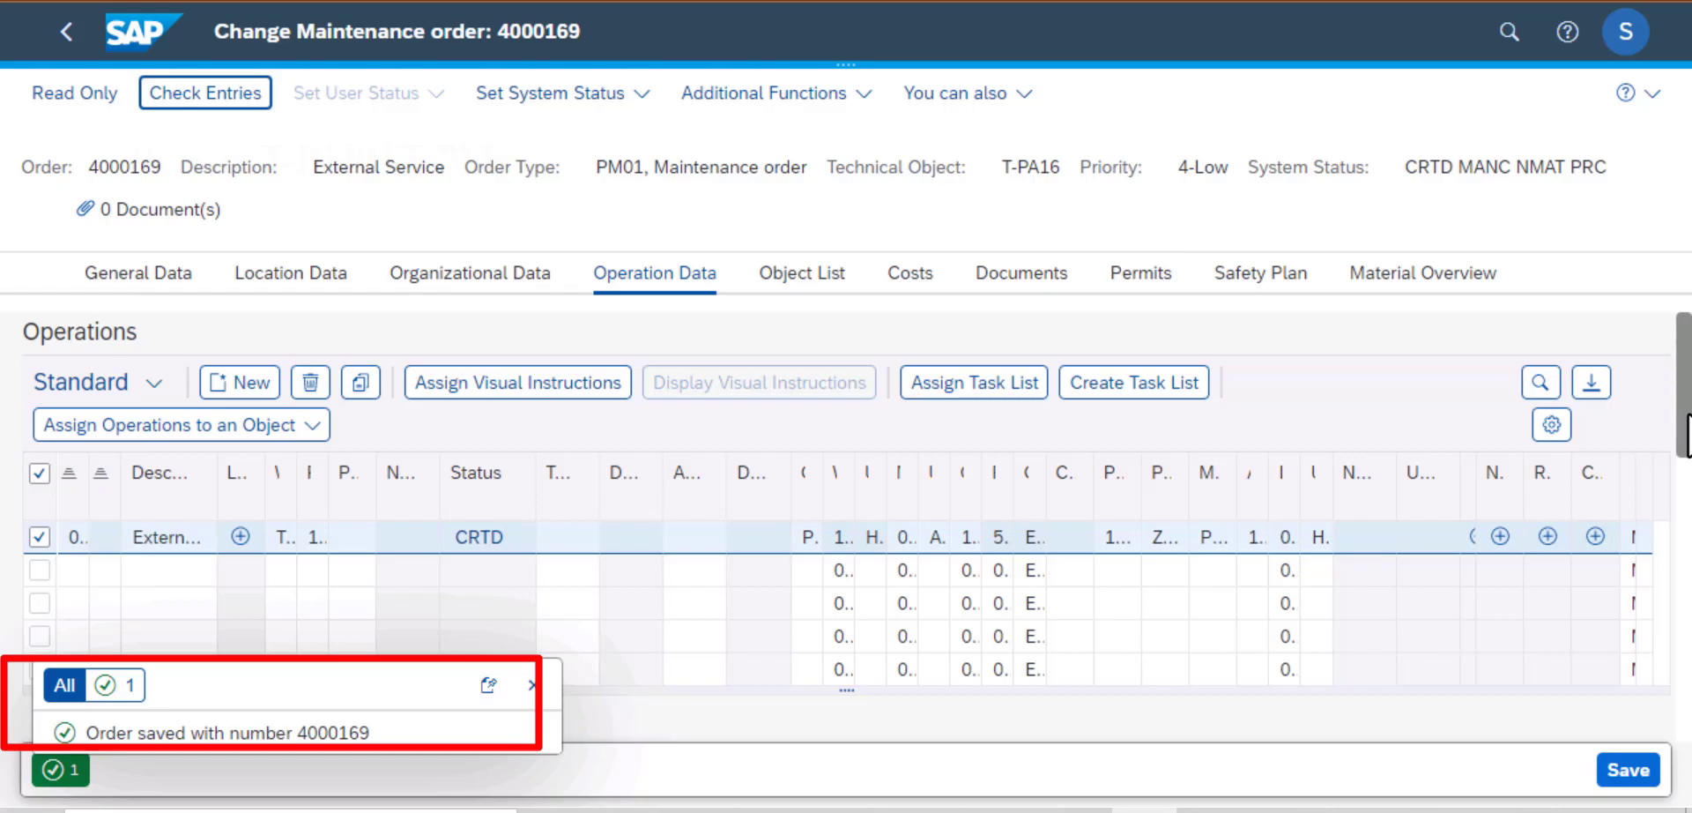
pyautogui.moveTo(1686, 380); pyautogui.dragTo(1688, 441)
pyautogui.scroll(-1, 1688, 441)
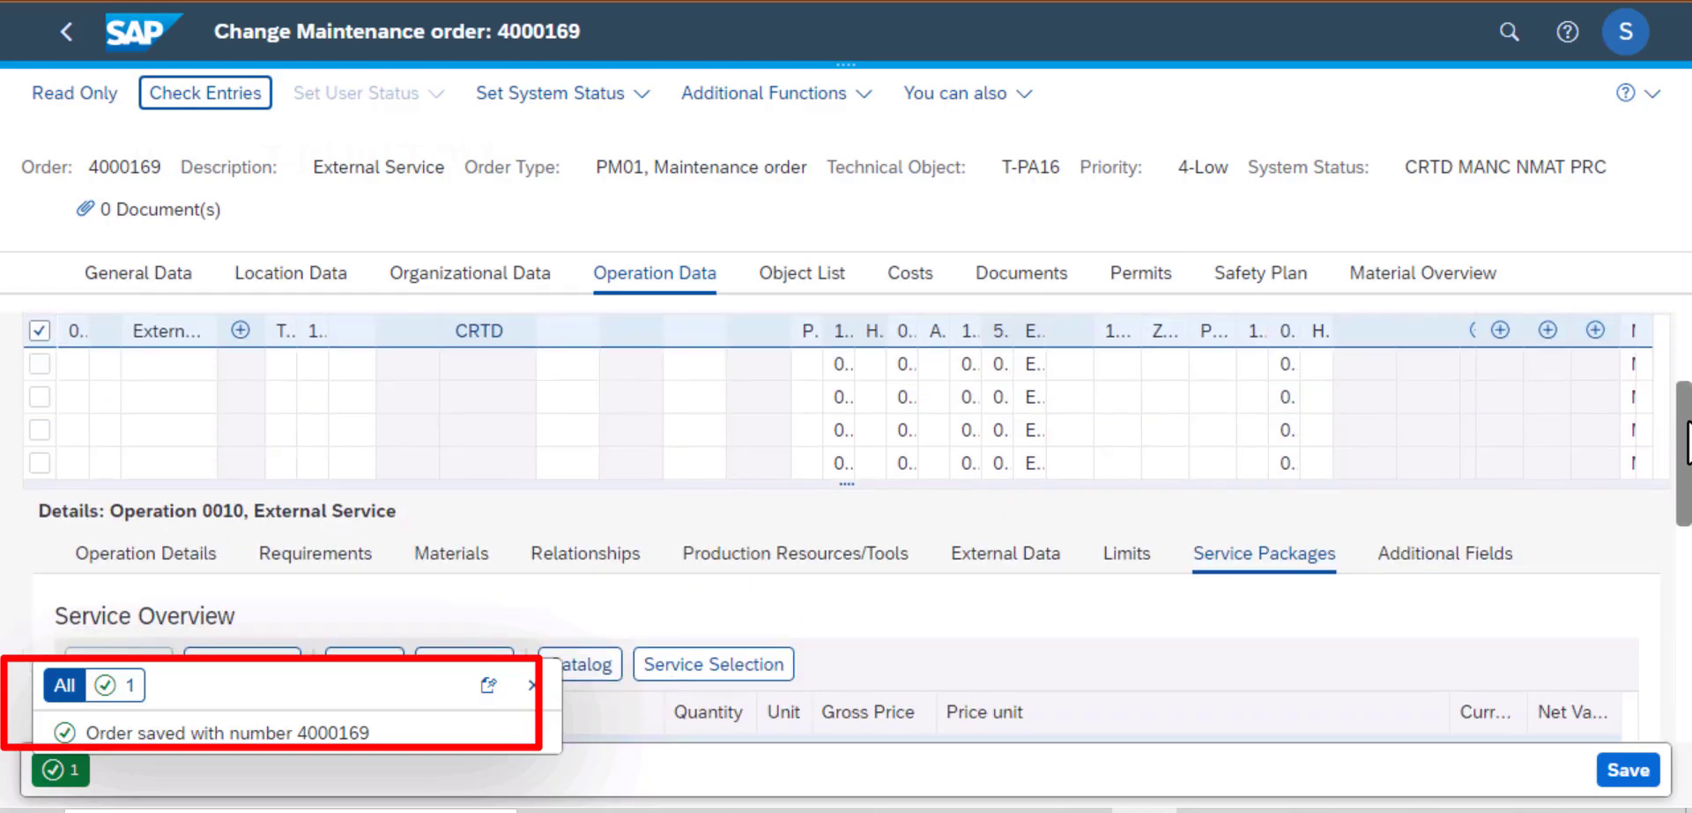
pyautogui.scroll(-1, 1688, 441)
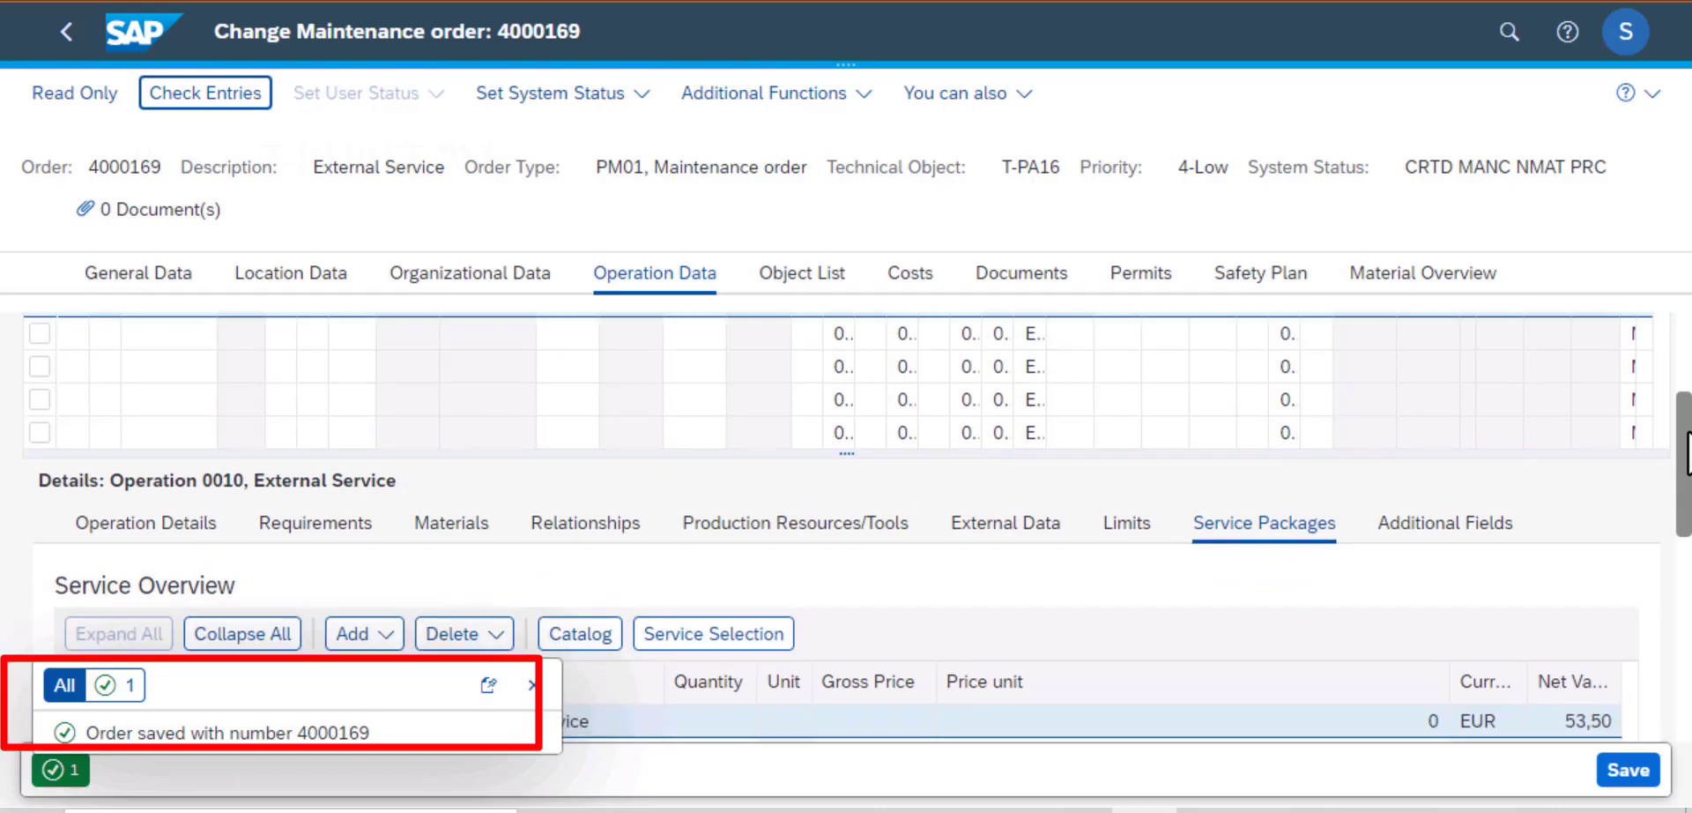
# - Review External Data showing vendor T-PM01, save again and check the 'Data has not been changed' message
pyautogui.click(1005, 527)
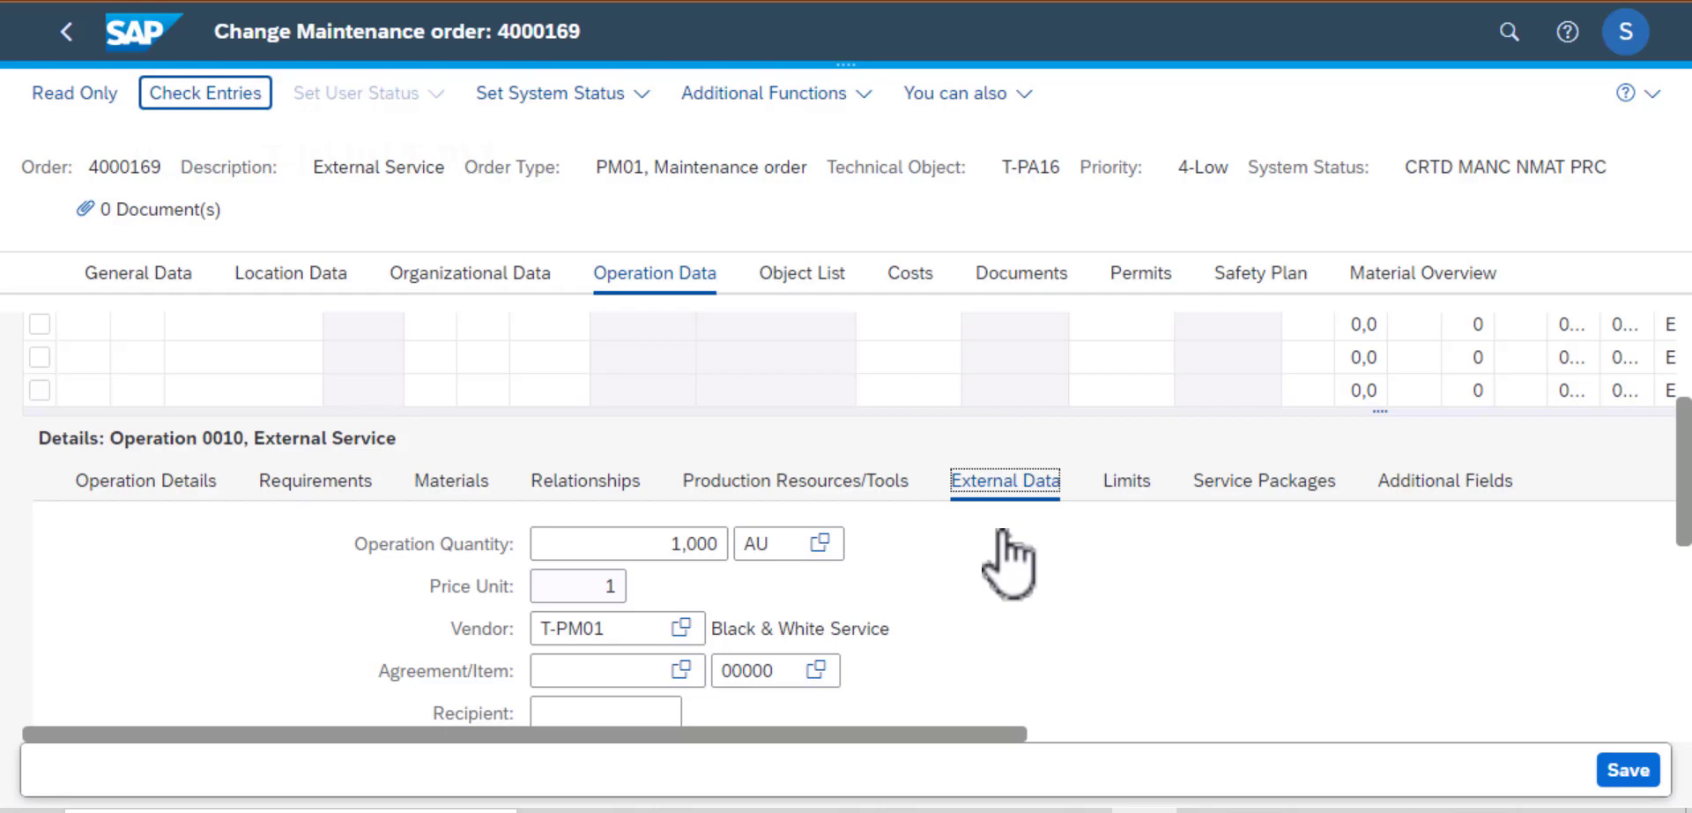
pyautogui.scroll(-3, 1681, 548)
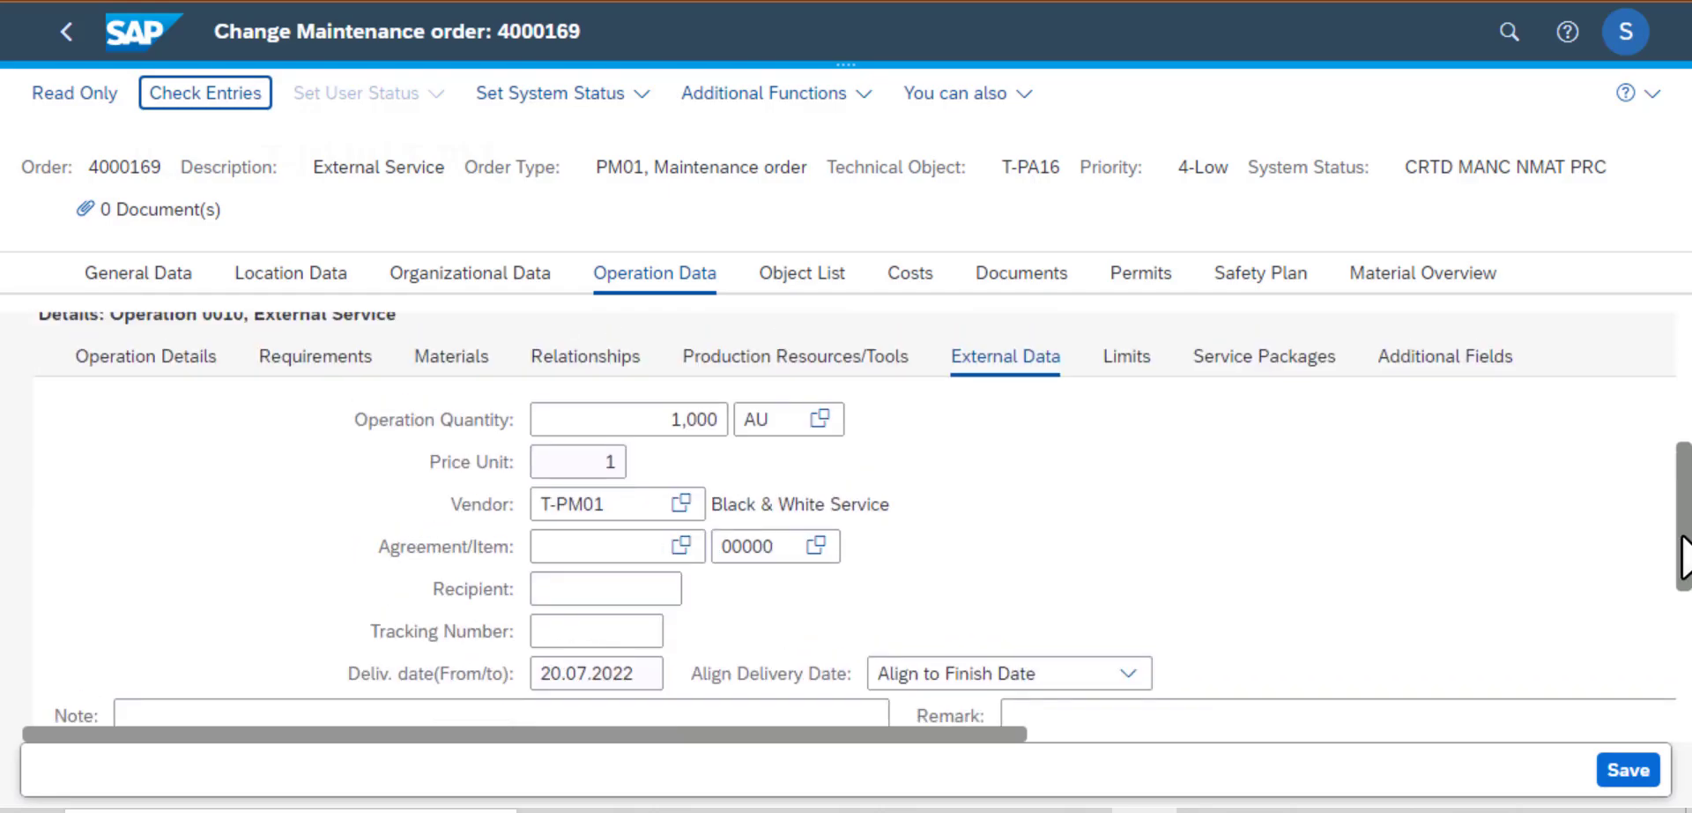
pyautogui.moveTo(1685, 557); pyautogui.dragTo(1688, 789)
pyautogui.click(1637, 772)
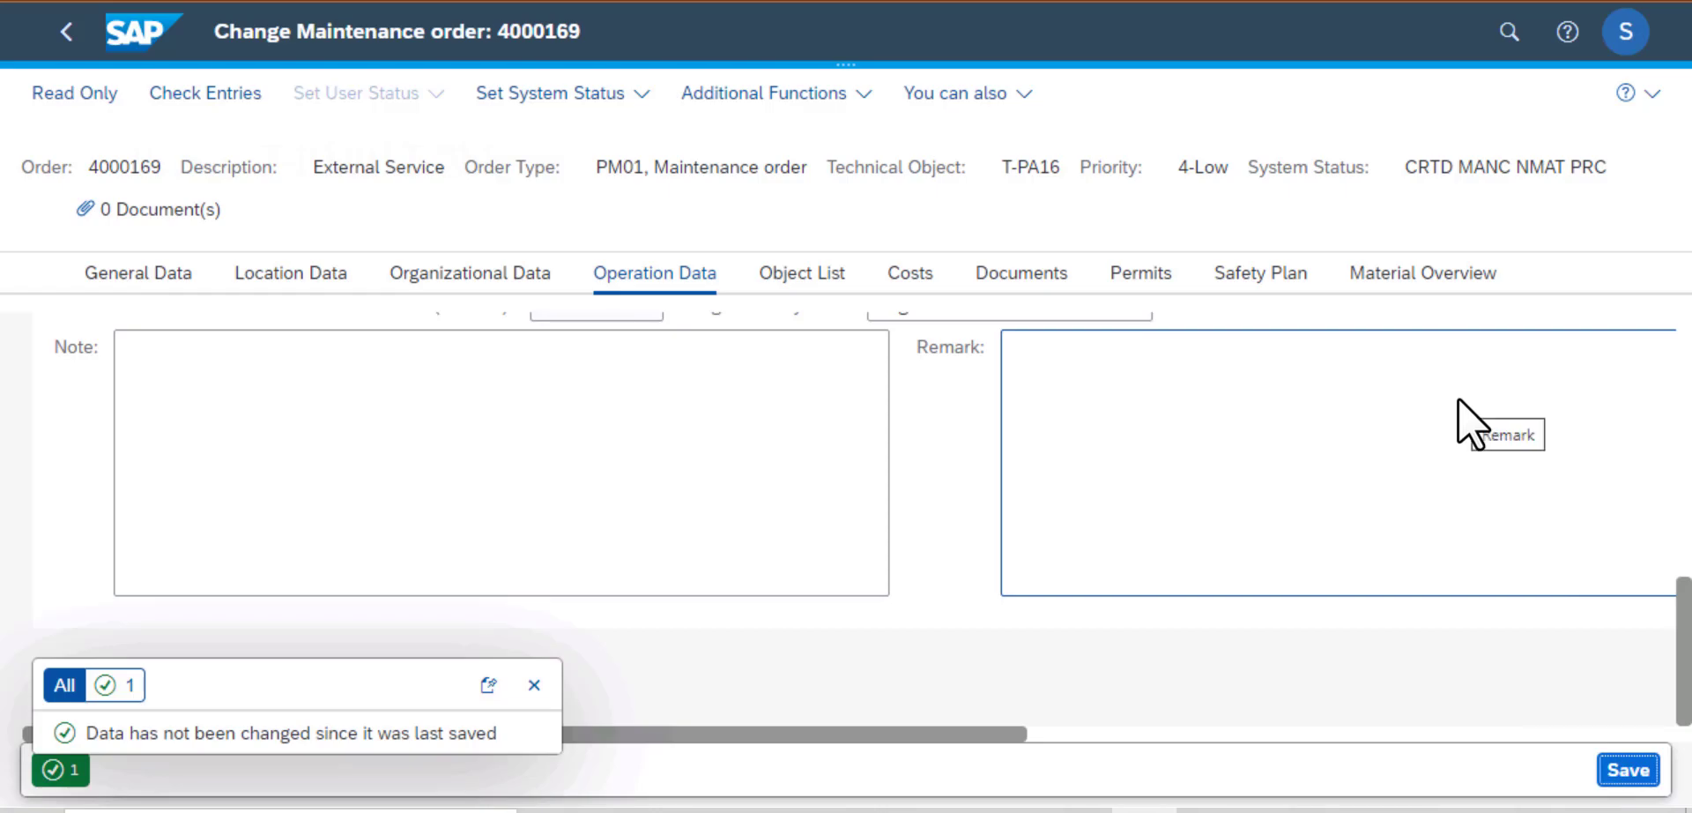
pyautogui.click(74, 773)
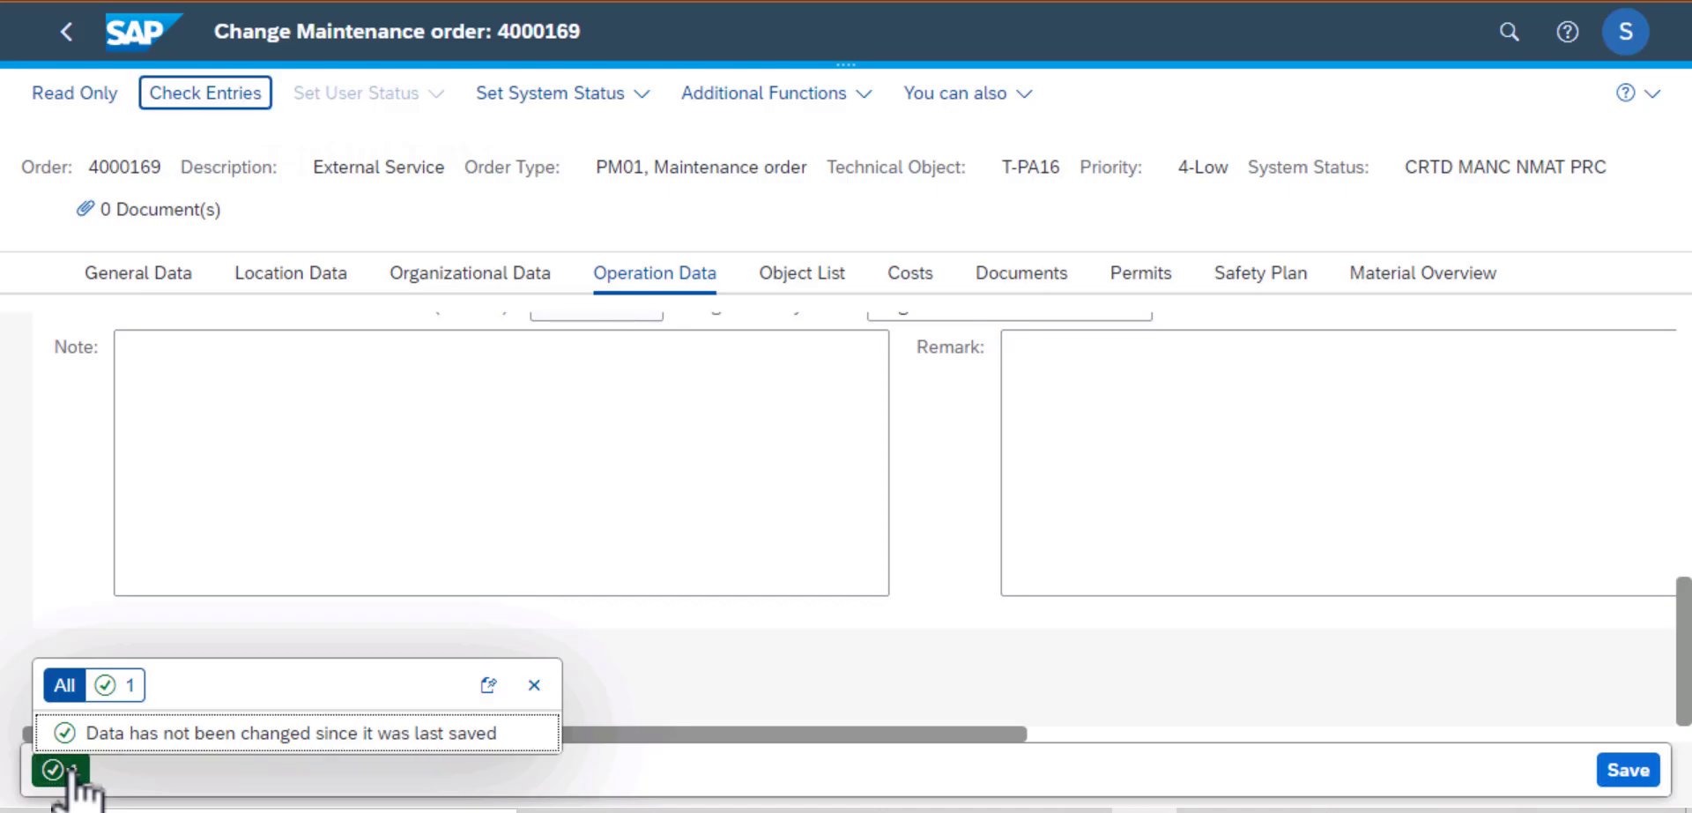